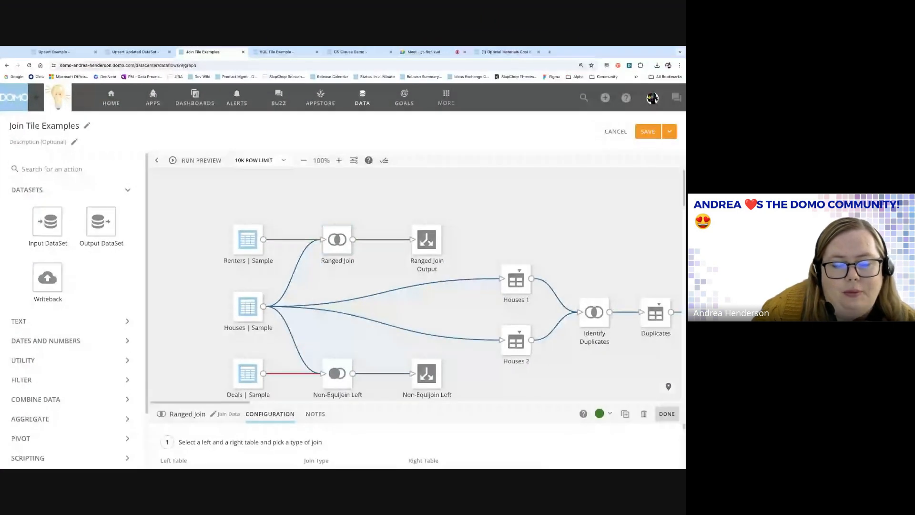
Resize the configuration panel to show the Inner join between Houses | Sample and Renters | Sample.
{"action": "scroll", "coordinate": [470, 320], "scroll_direction": "down", "scroll_amount": 1}
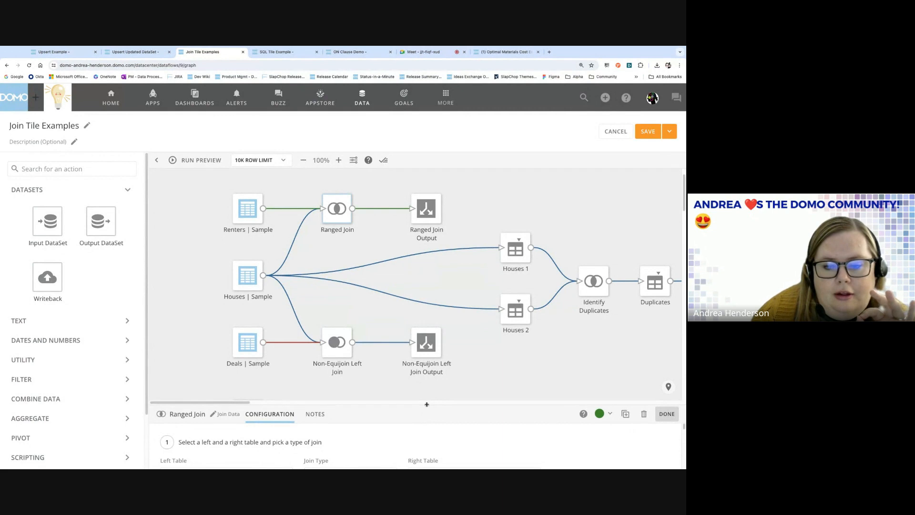
{"action": "left_click_drag", "start_coordinate": [426, 404], "coordinate": [426, 395]}
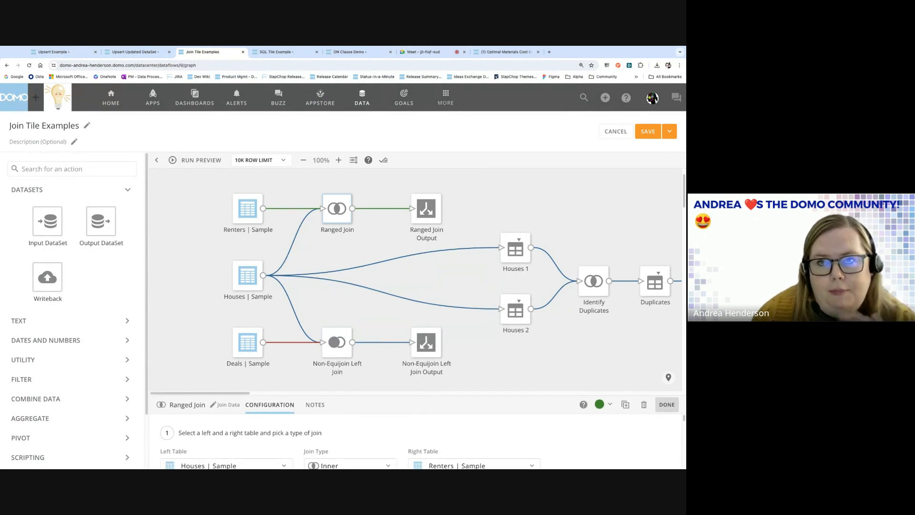
Review the join expression's BETWEEN rent range and >= bedrooms condition, then open it in the Formula Editor.
{"action": "left_click_drag", "start_coordinate": [427, 396], "coordinate": [426, 195]}
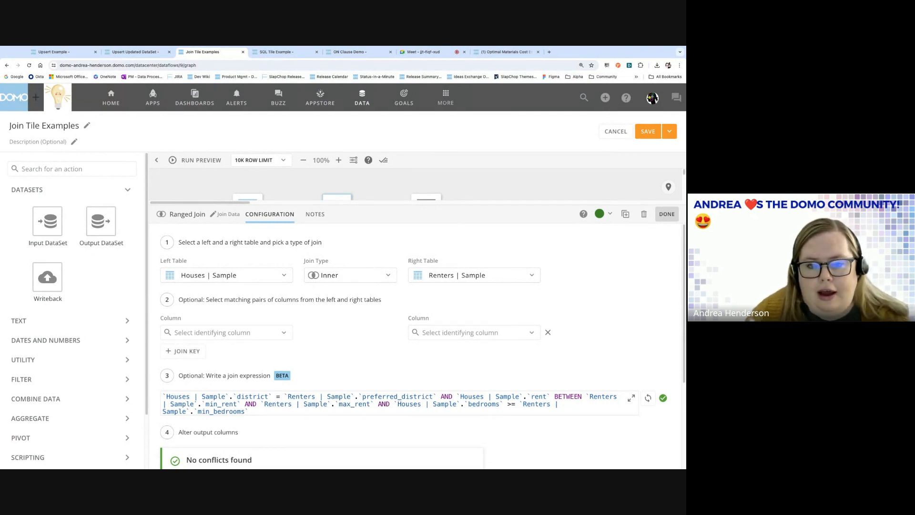
{"action": "left_click_drag", "start_coordinate": [416, 204], "coordinate": [415, 182]}
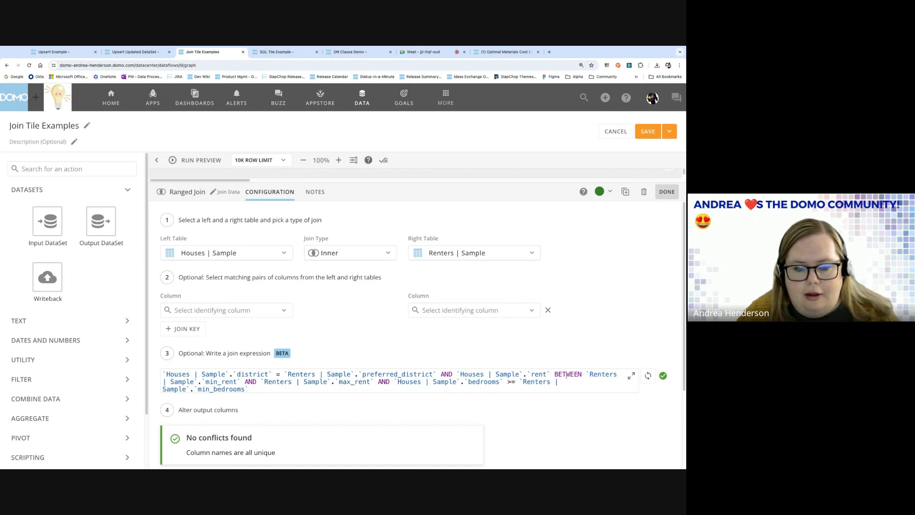
{"action": "left_click_drag", "start_coordinate": [554, 374], "coordinate": [582, 374]}
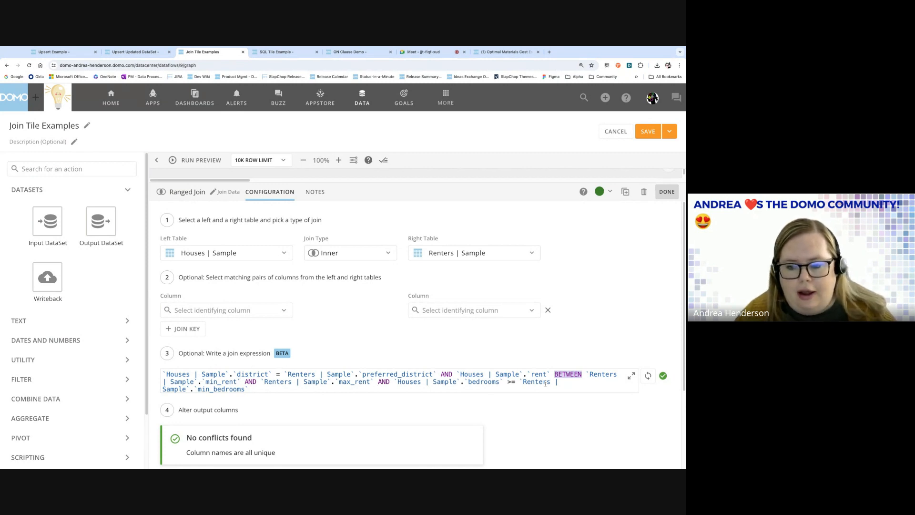
{"action": "left_click_drag", "start_coordinate": [507, 381], "coordinate": [515, 381]}
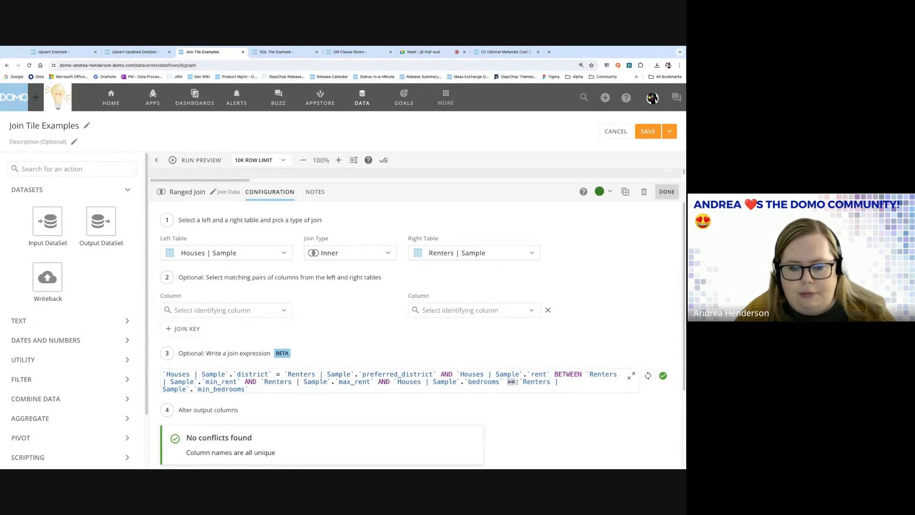
{"action": "left_click", "coordinate": [221, 389]}
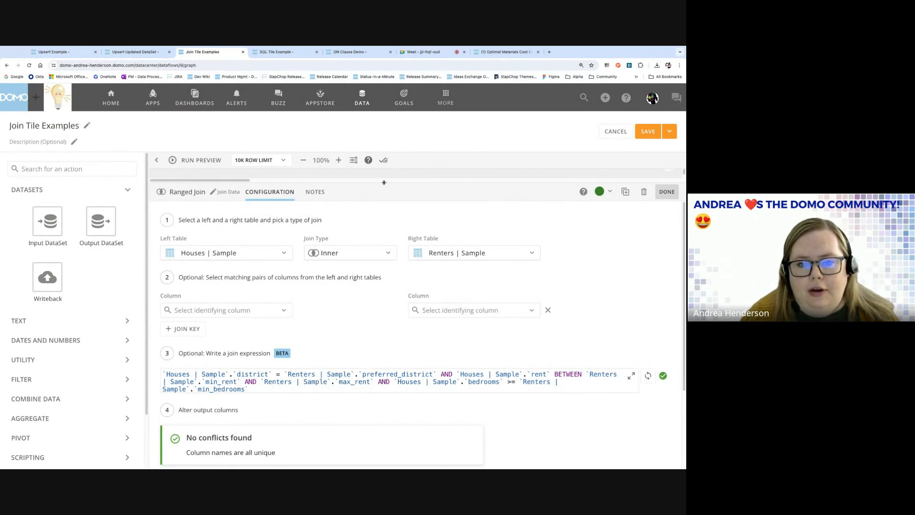
{"action": "left_click_drag", "start_coordinate": [384, 182], "coordinate": [384, 220]}
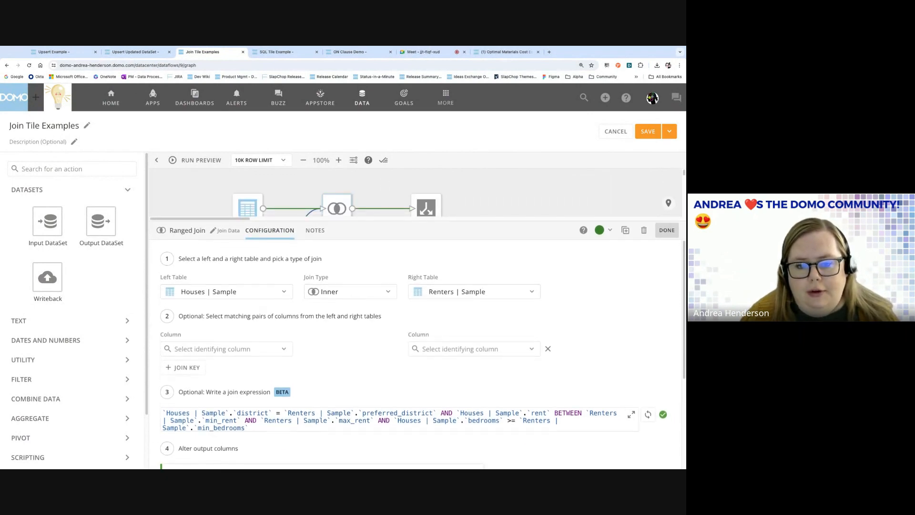
{"action": "left_click", "coordinate": [631, 414]}
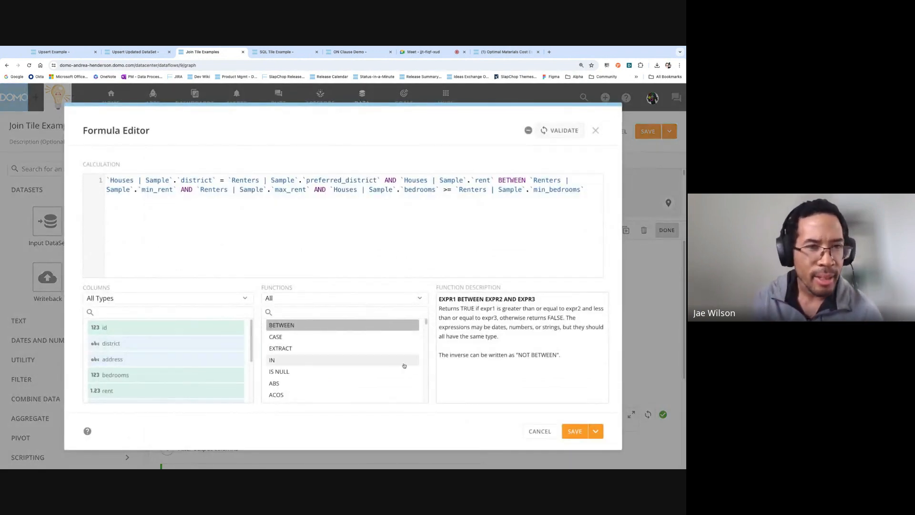
{"action": "scroll", "coordinate": [372, 364], "scroll_direction": "down", "scroll_amount": 5}
{"action": "scroll", "coordinate": [373, 363], "scroll_direction": "up", "scroll_amount": 5}
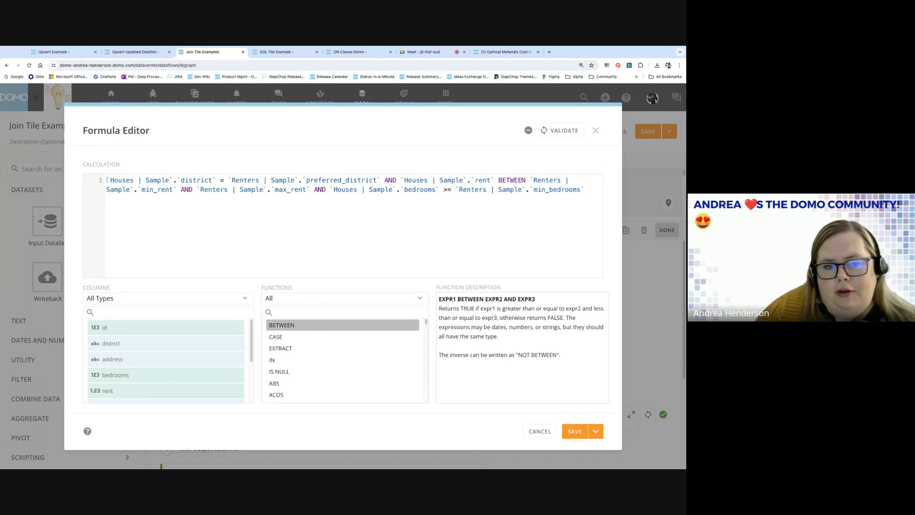
{"action": "key", "text": "ctrl+a"}
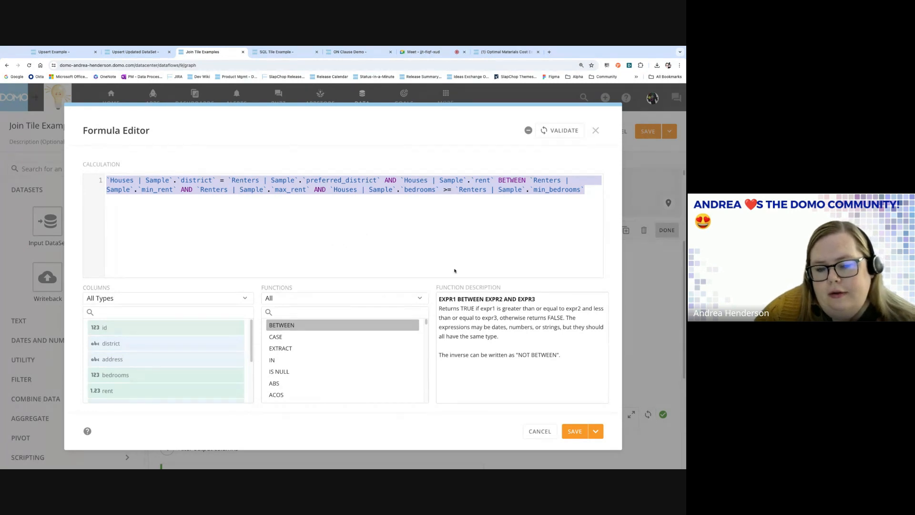
{"action": "left_click", "coordinate": [540, 431]}
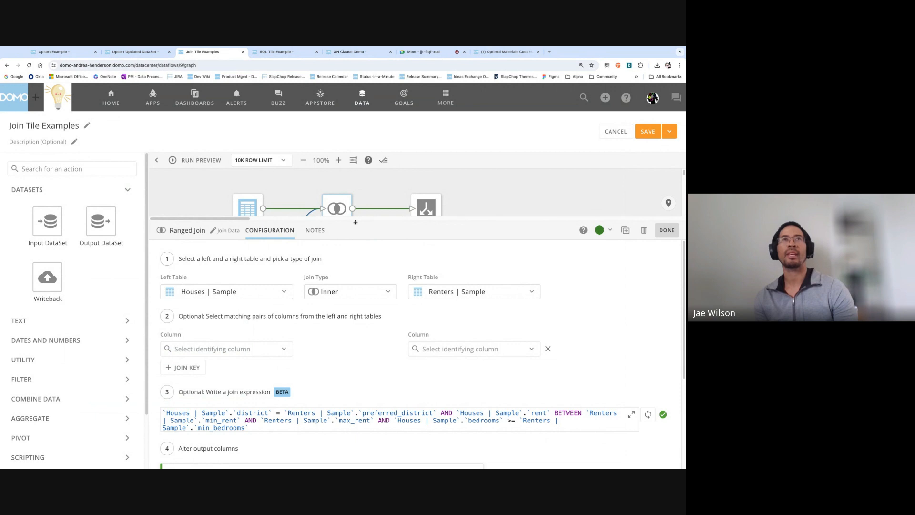
{"action": "left_click", "coordinate": [631, 414]}
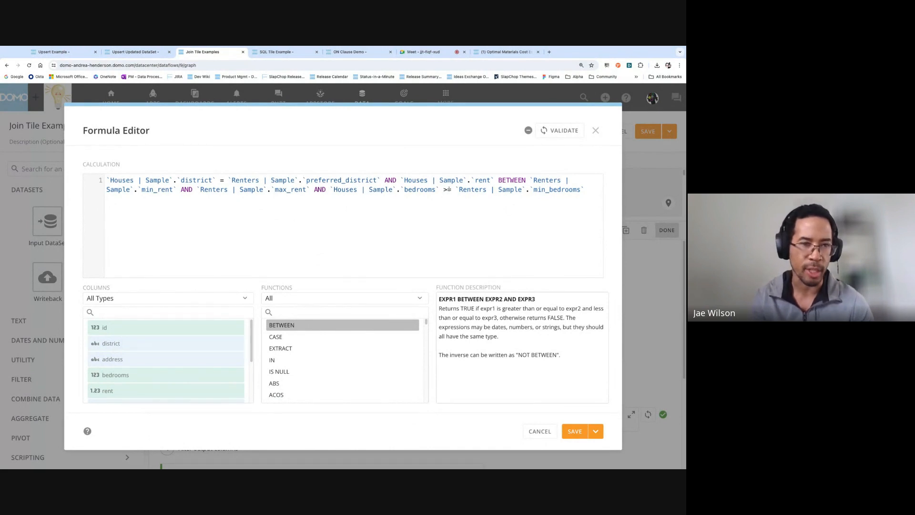
{"action": "left_click", "coordinate": [584, 190]}
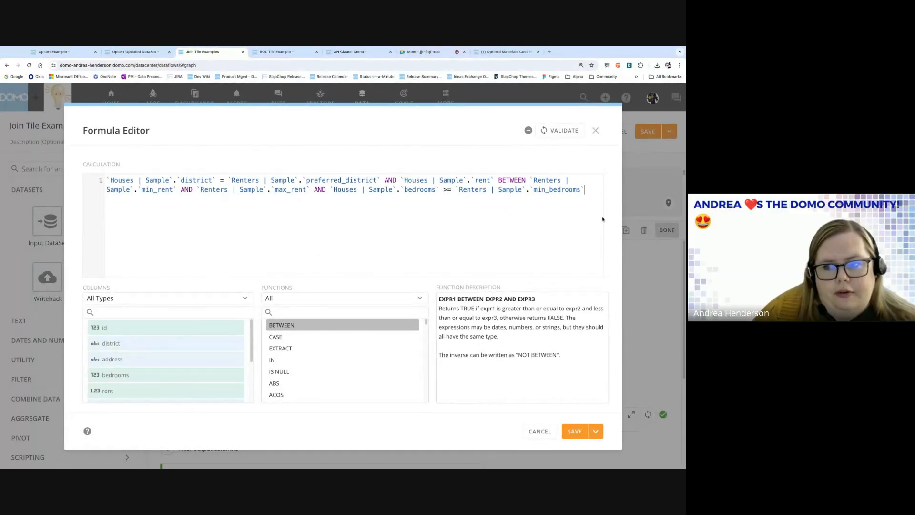
{"action": "type", "text": "AND"}
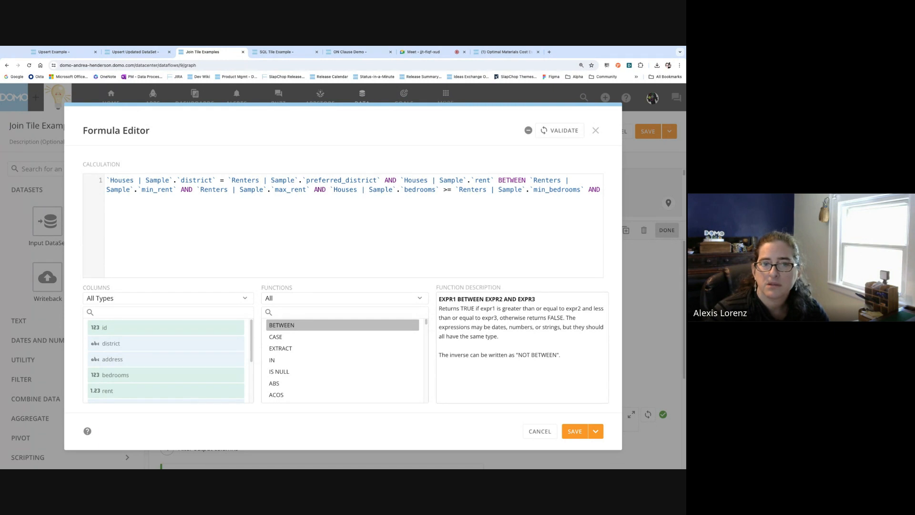
{"action": "key", "text": "BackSpace"}
{"action": "key", "text": "BackSpace"}
{"action": "key", "text": "BackSpace"}
{"action": "key", "text": "BackSpace"}
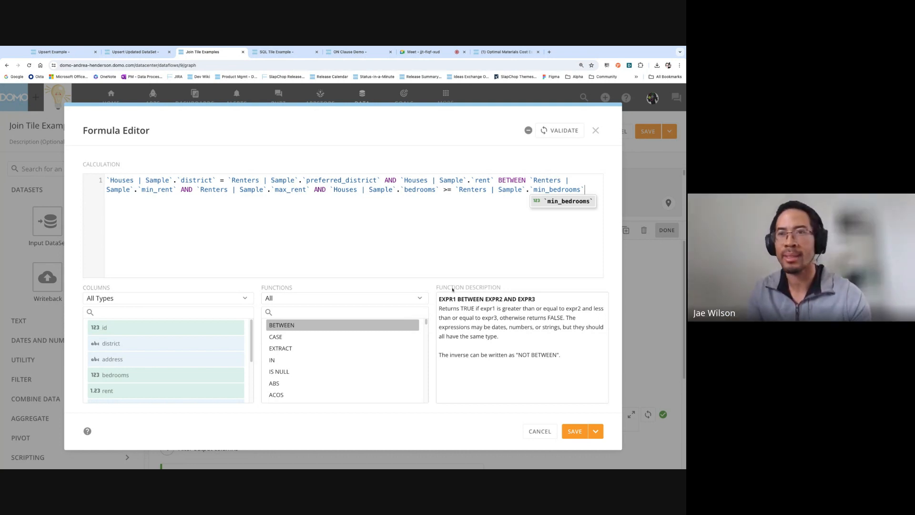
{"action": "left_click", "coordinate": [332, 310]}
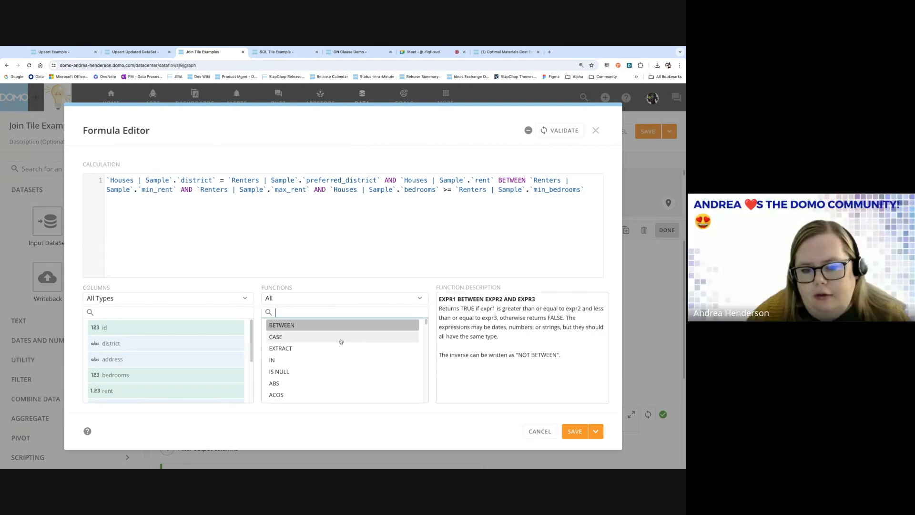
{"action": "scroll", "coordinate": [340, 342], "scroll_direction": "down", "scroll_amount": 2}
{"action": "scroll", "coordinate": [339, 342], "scroll_direction": "down", "scroll_amount": 2}
{"action": "scroll", "coordinate": [340, 342], "scroll_direction": "down", "scroll_amount": 1}
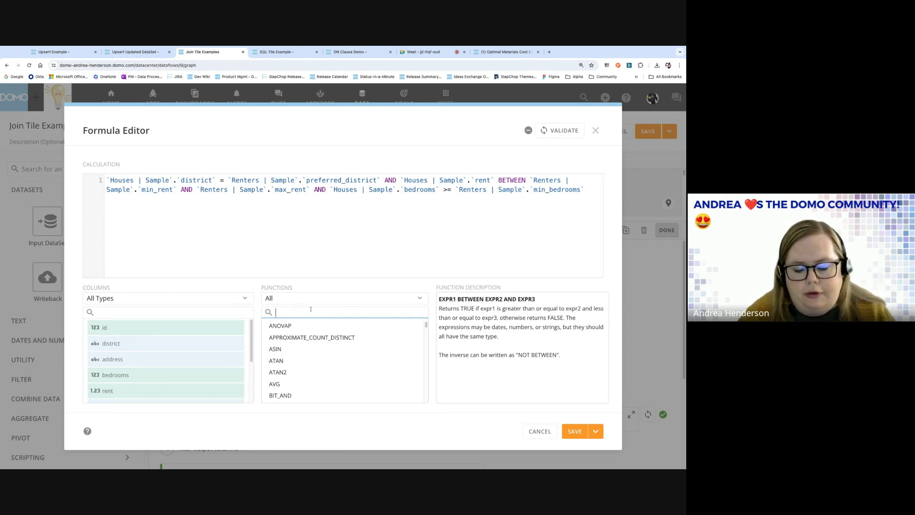
Search the functions for 'or' and 'like', then browse the function categories.
{"action": "type", "text": "or"}
{"action": "key", "text": "BackSpace"}
{"action": "key", "text": "BackSpace"}
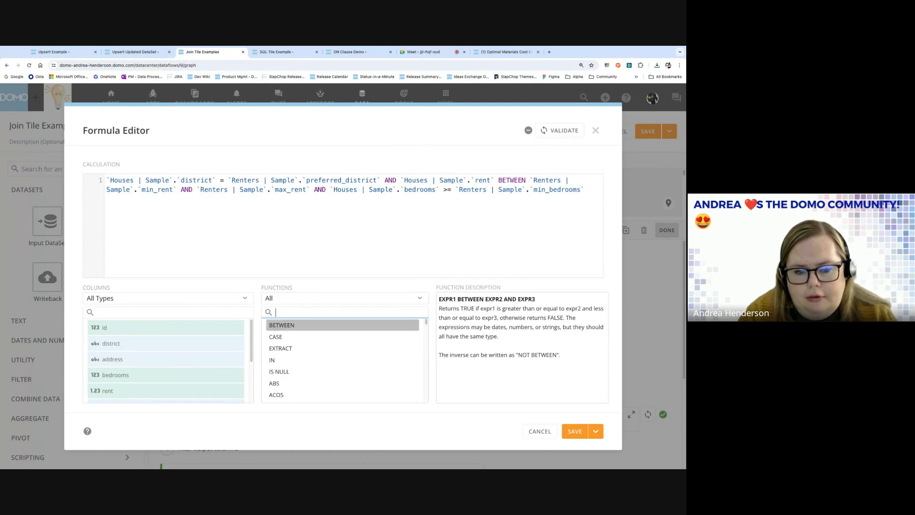
{"action": "type", "text": "like"}
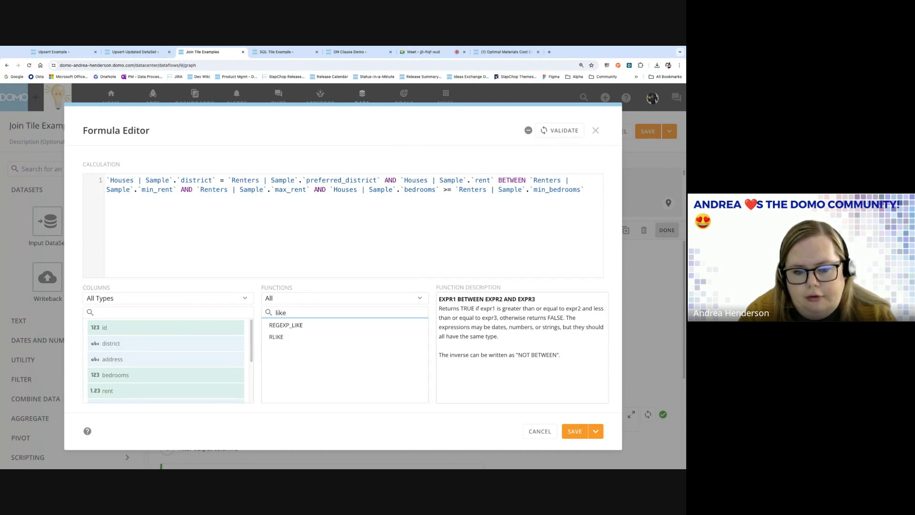
{"action": "double_click", "coordinate": [296, 311]}
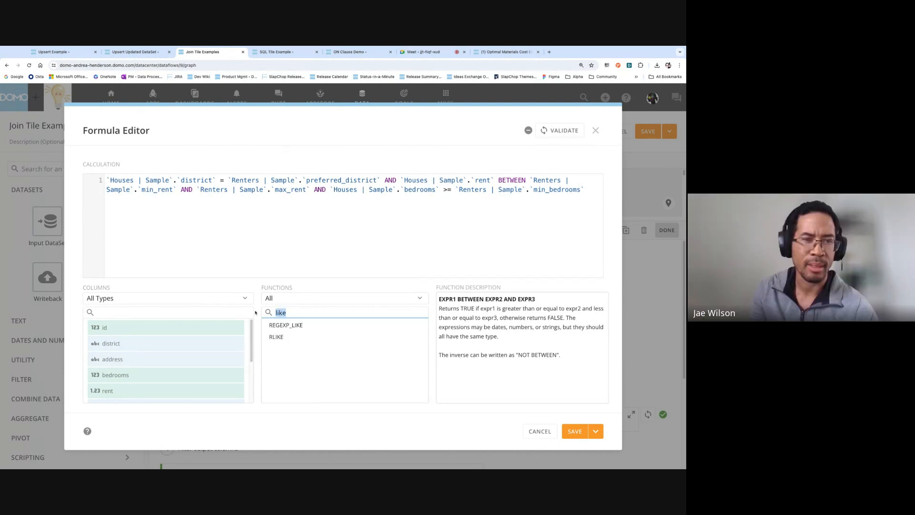
{"action": "key", "text": "BackSpace"}
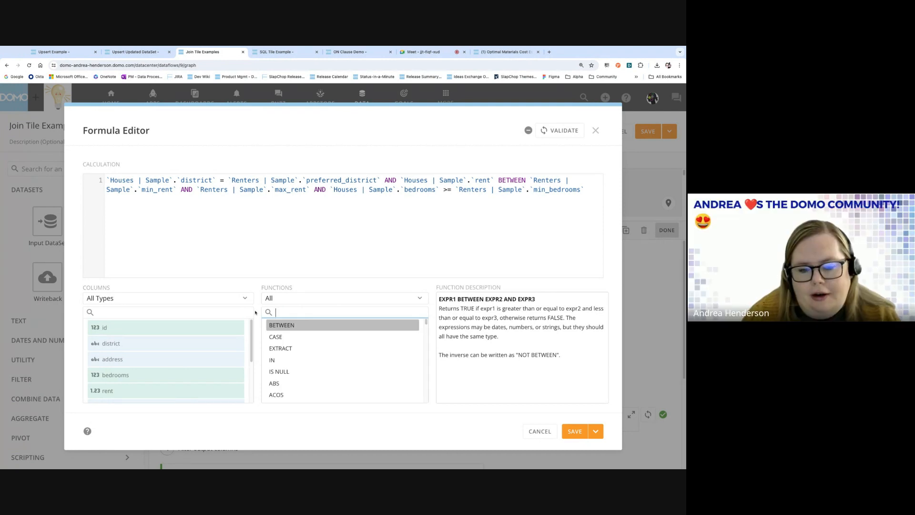
{"action": "left_click", "coordinate": [299, 298]}
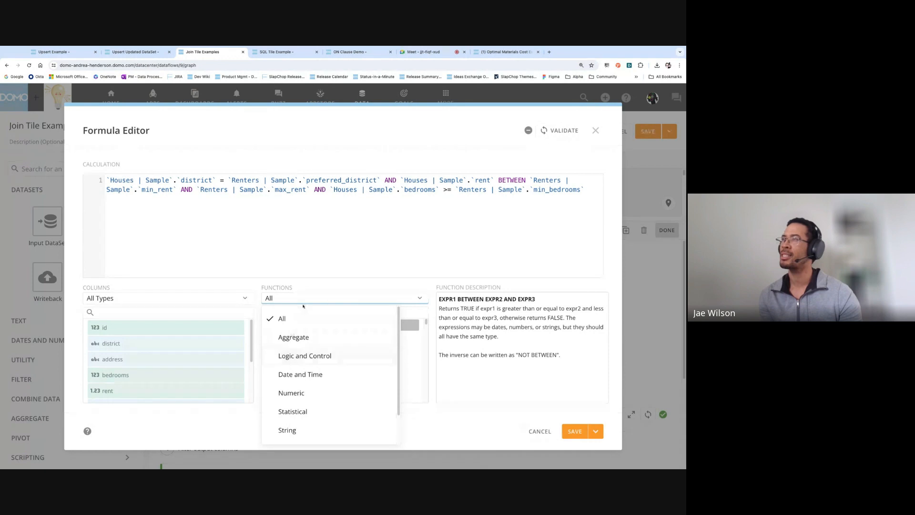
{"action": "left_click", "coordinate": [322, 284]}
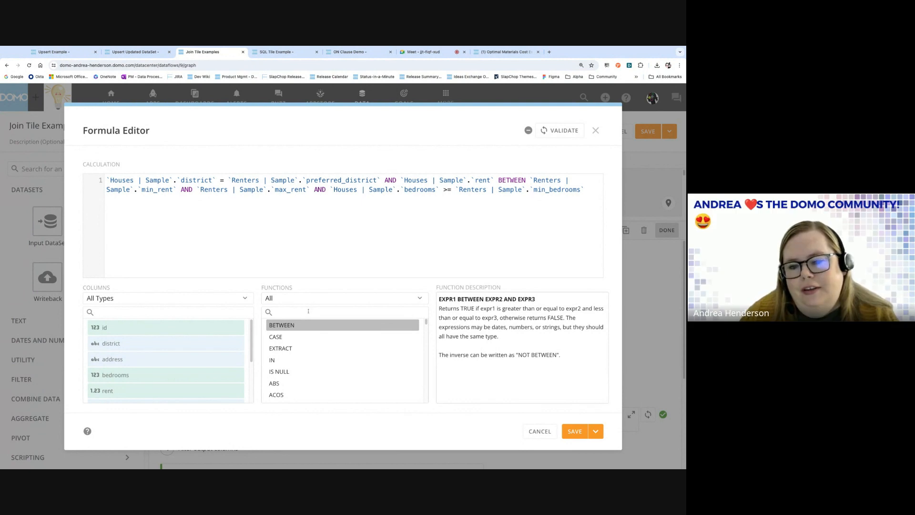
Search functions for 'ca', clear the search, and cancel the Formula Editor.
{"action": "left_click", "coordinate": [292, 312]}
{"action": "type", "text": "ca"}
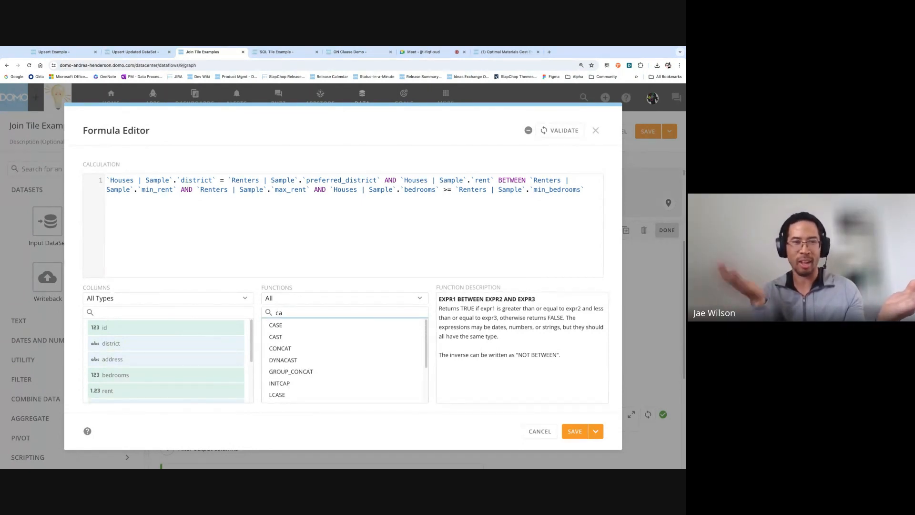
{"action": "key", "text": "BackSpace"}
{"action": "key", "text": "BackSpace"}
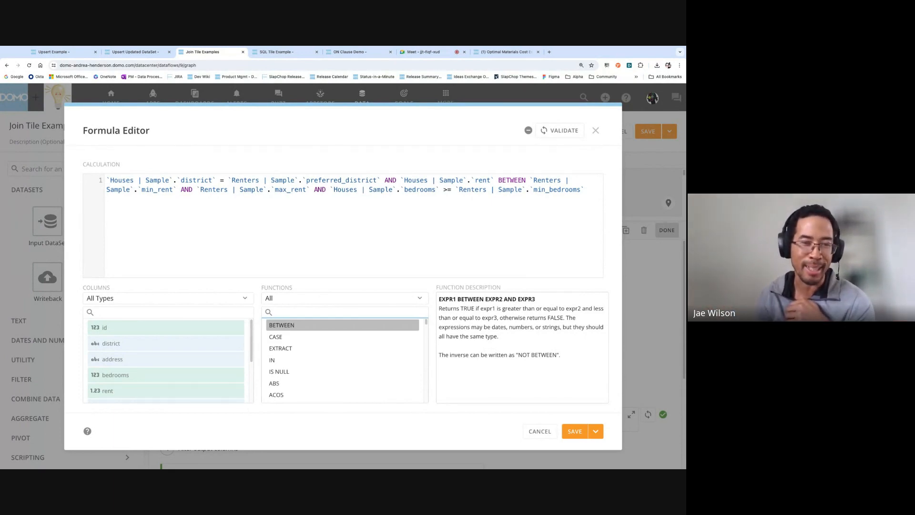
{"action": "left_click_drag", "start_coordinate": [305, 285], "coordinate": [262, 288]}
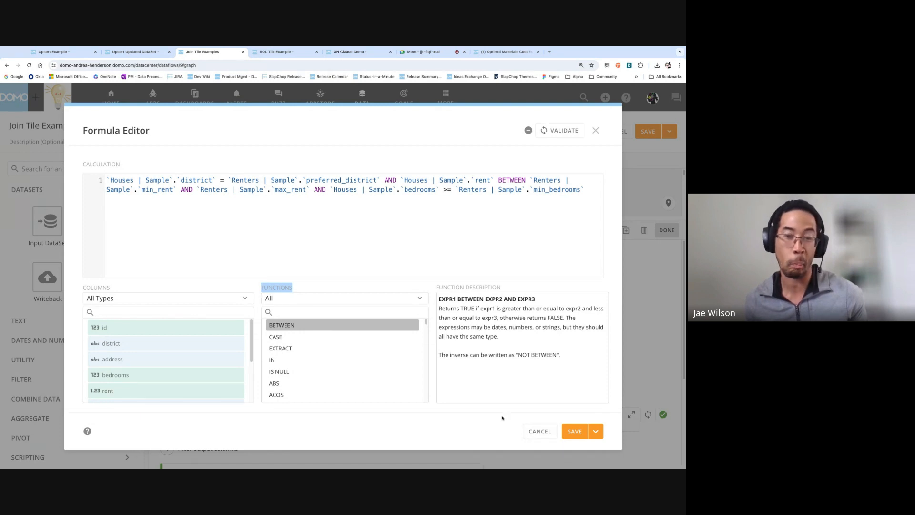
{"action": "left_click", "coordinate": [308, 290]}
{"action": "left_click", "coordinate": [535, 432]}
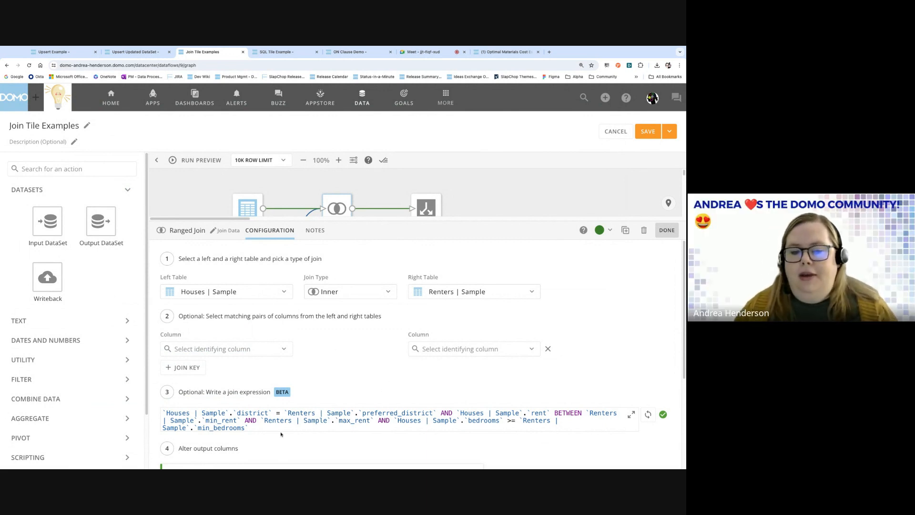
{"action": "triple_click", "coordinate": [251, 428]}
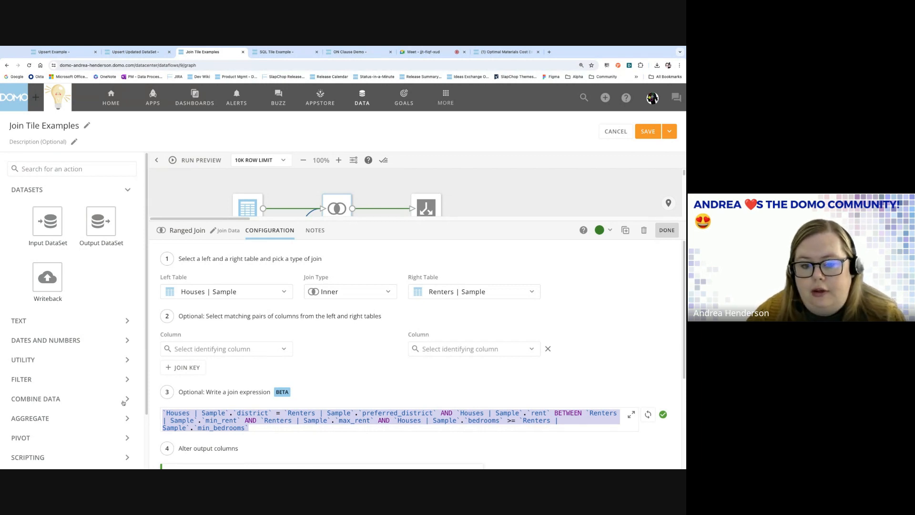
Set id as the join key column for both Houses | Sample and Renters | Sample.
{"action": "left_click", "coordinate": [258, 350]}
{"action": "left_click", "coordinate": [218, 371]}
{"action": "left_click", "coordinate": [489, 355]}
{"action": "left_click", "coordinate": [443, 237]}
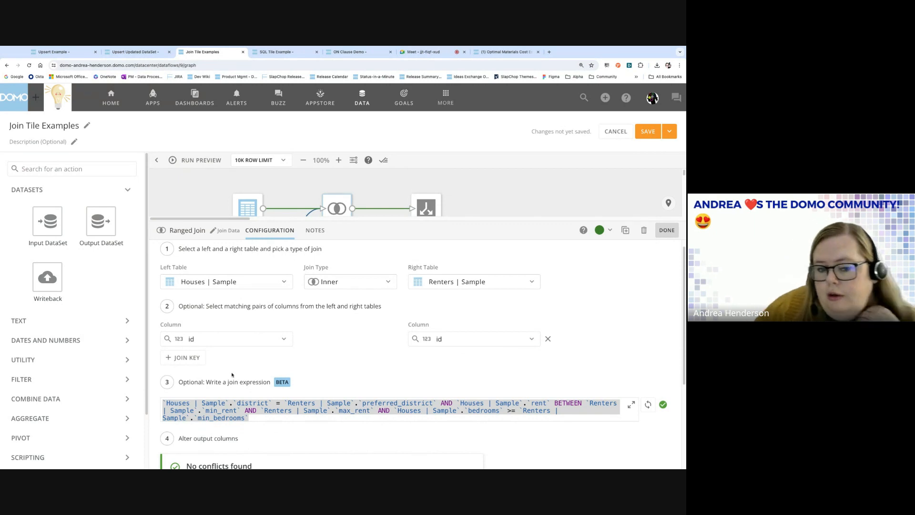
Add and remove an extra join key pair, then open the join expression in the Formula Editor.
{"action": "left_click", "coordinate": [196, 359]}
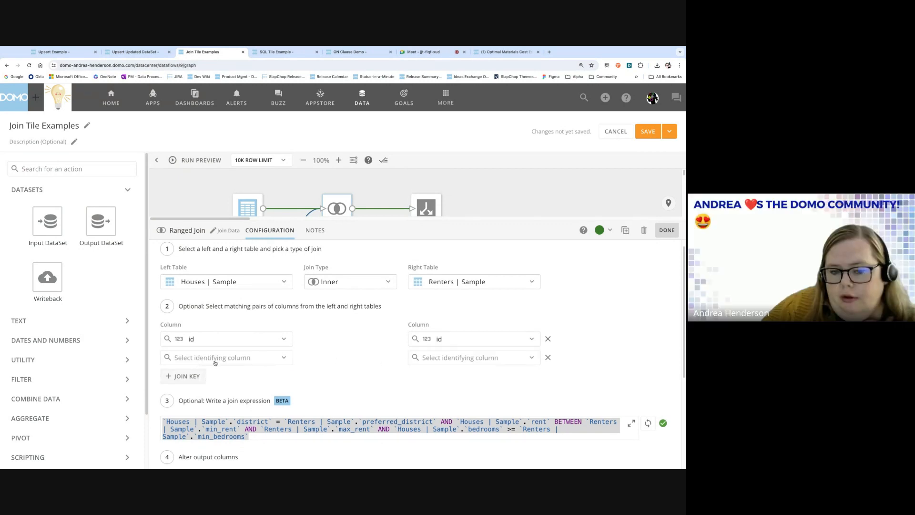
{"action": "left_click", "coordinate": [548, 357]}
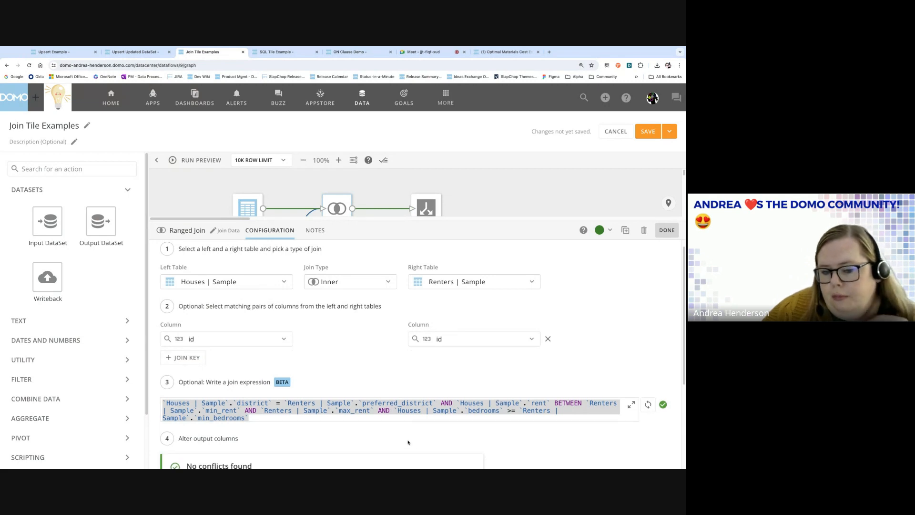
{"action": "left_click", "coordinate": [385, 411]}
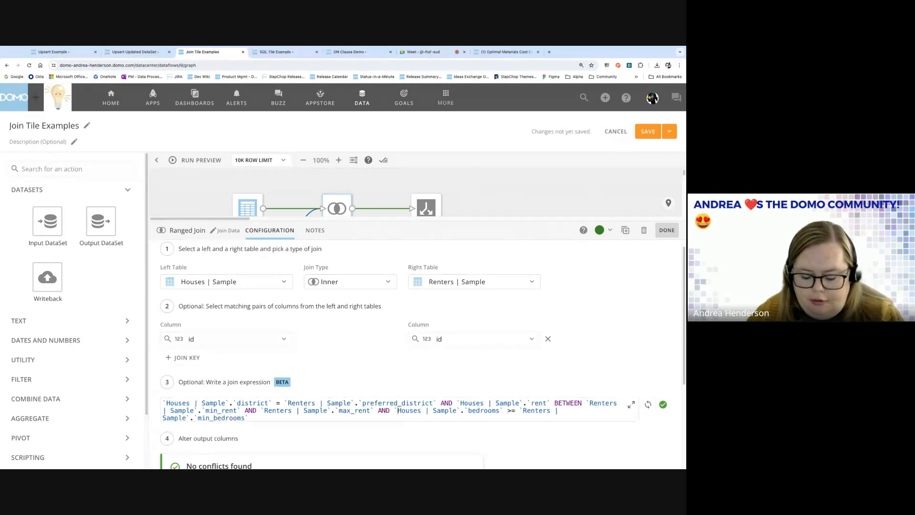
{"action": "left_click", "coordinate": [632, 406]}
Search functions for 'rli' to find RLIKE, then cancel the Formula Editor.
{"action": "left_click", "coordinate": [315, 314]}
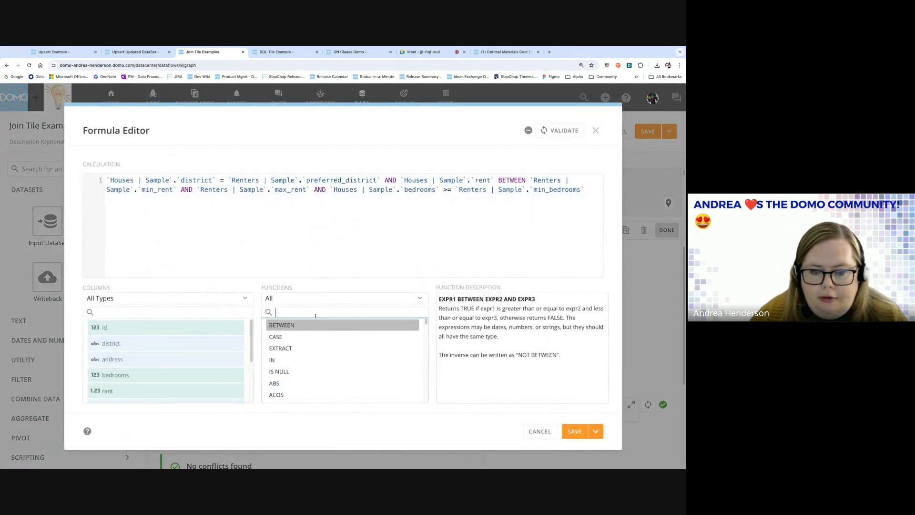
{"action": "type", "text": "rli"}
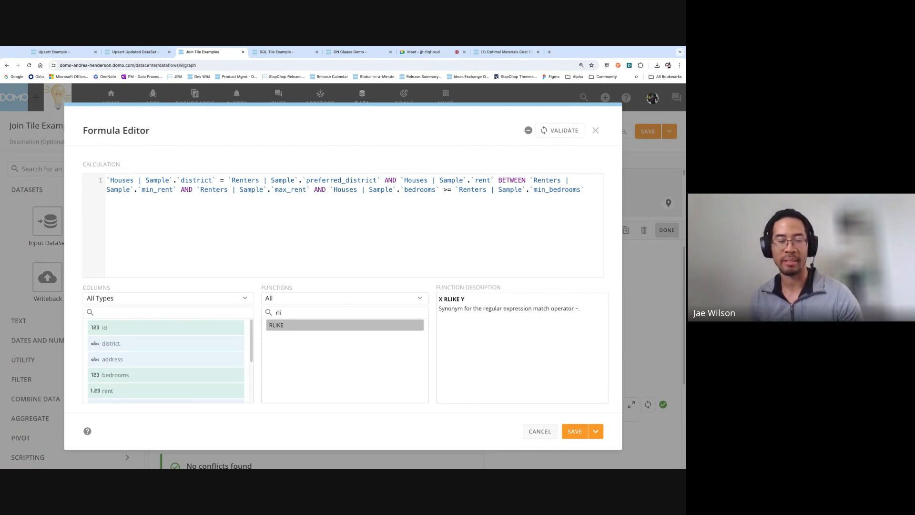
{"action": "left_click", "coordinate": [540, 431]}
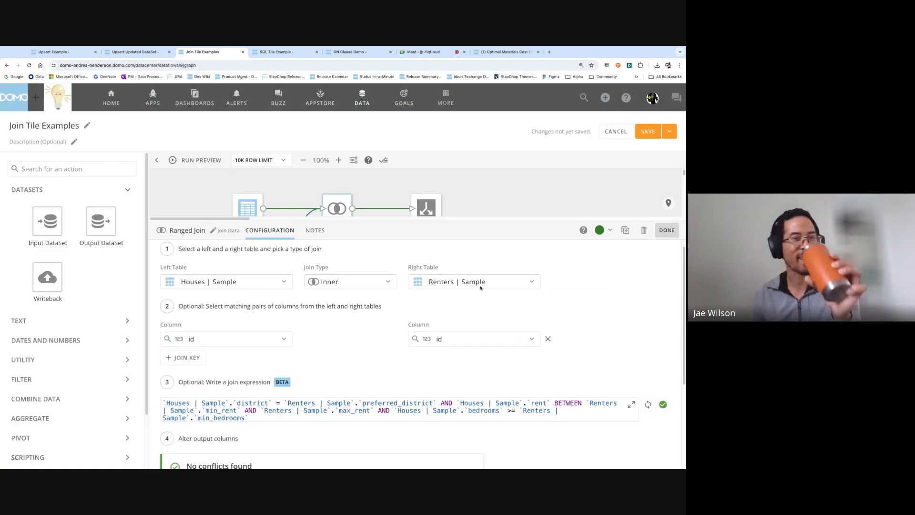
Switch to the ON Clause Demo dataflow and open its actions menu next to Edit.
{"action": "left_click_drag", "start_coordinate": [452, 220], "coordinate": [454, 415]}
{"action": "scroll", "coordinate": [379, 293], "scroll_direction": "down", "scroll_amount": 1}
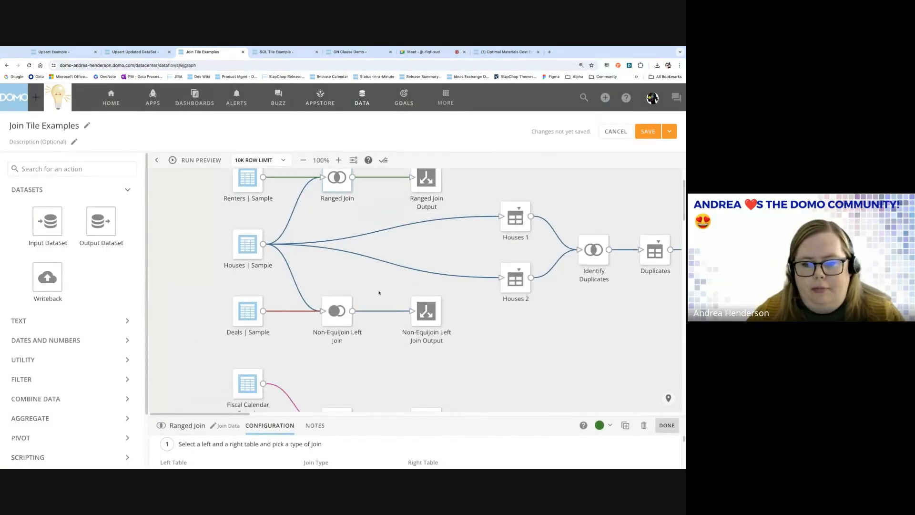
{"action": "scroll", "coordinate": [379, 292], "scroll_direction": "down", "scroll_amount": 3}
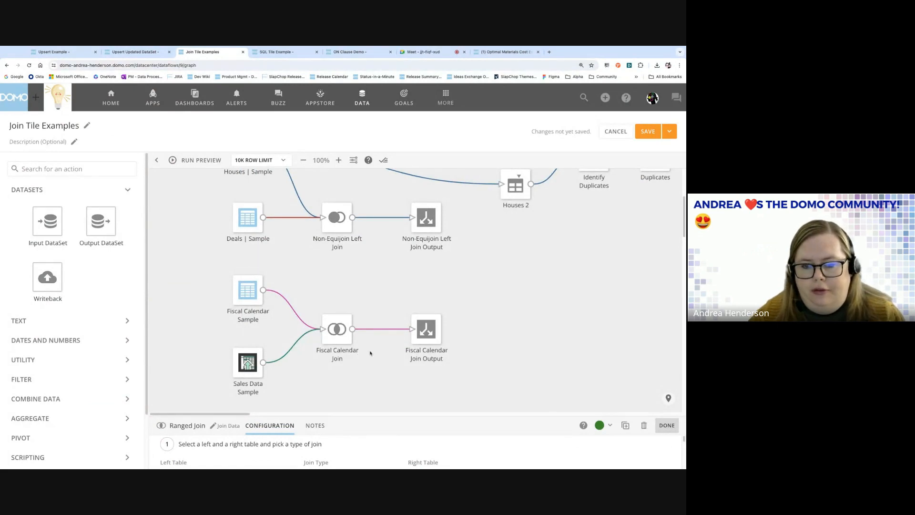
{"action": "scroll", "coordinate": [360, 260], "scroll_direction": "up", "scroll_amount": 1}
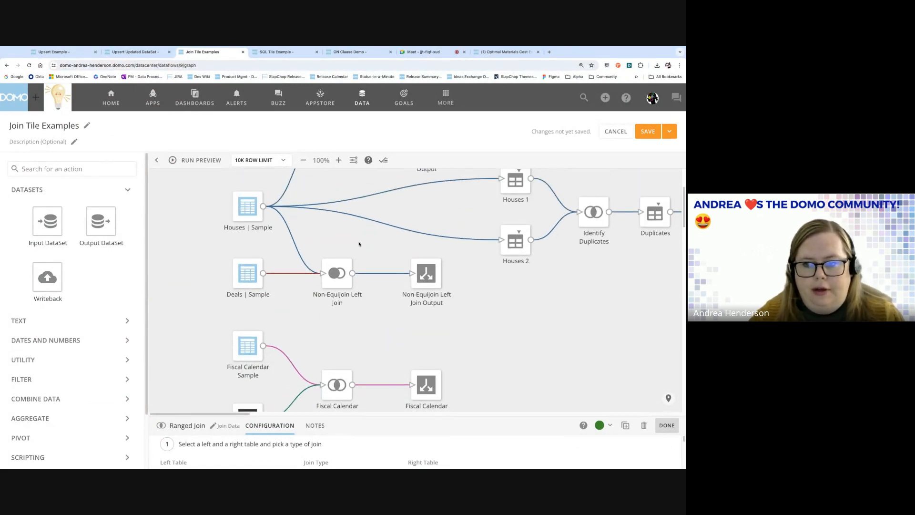
{"action": "scroll", "coordinate": [359, 245], "scroll_direction": "up", "scroll_amount": 2}
{"action": "scroll", "coordinate": [359, 246], "scroll_direction": "down", "scroll_amount": 1}
{"action": "scroll", "coordinate": [359, 246], "scroll_direction": "up", "scroll_amount": 1}
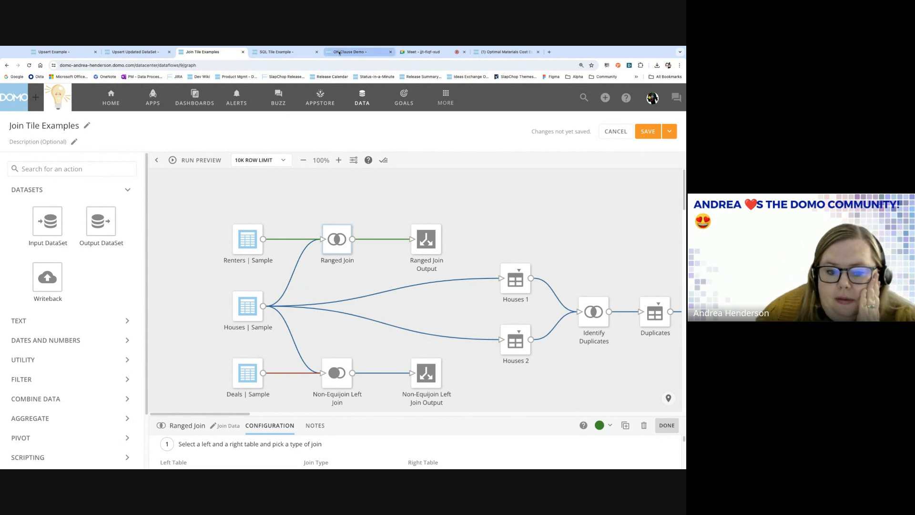
{"action": "left_click", "coordinate": [348, 53]}
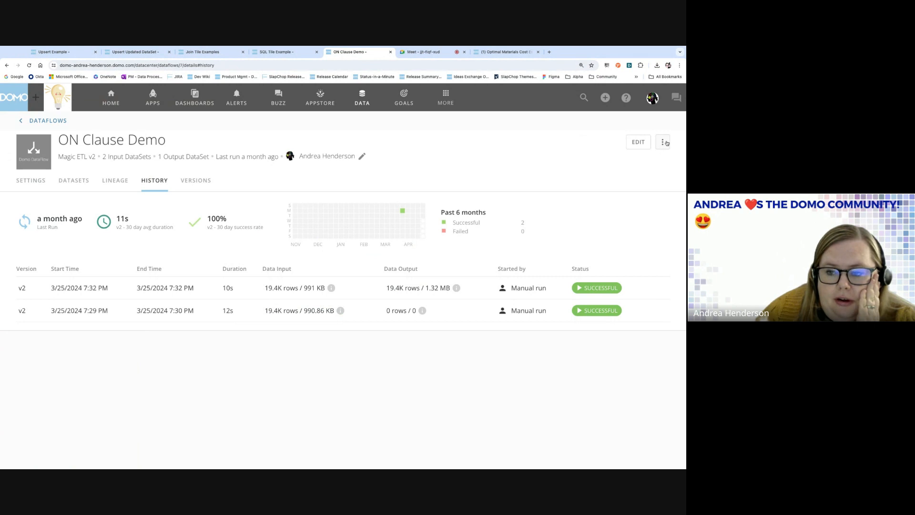
{"action": "left_click", "coordinate": [663, 142]}
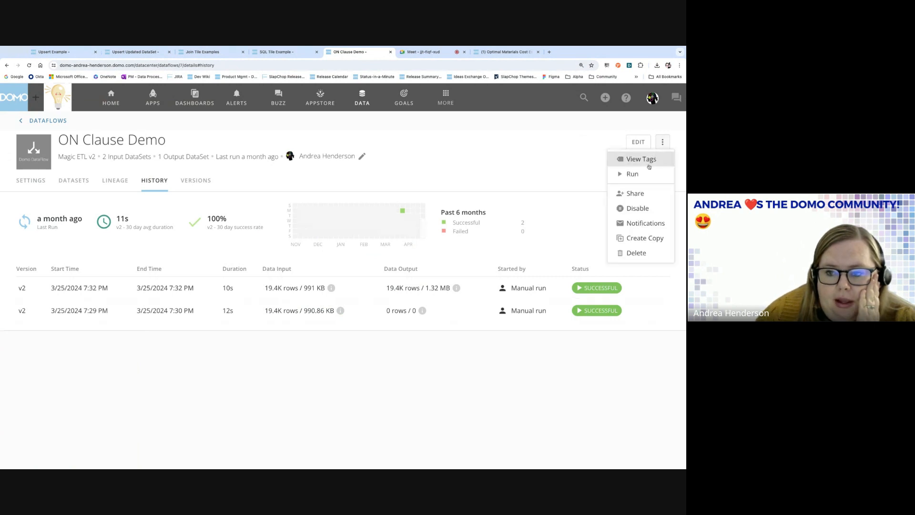
{"action": "left_click", "coordinate": [635, 195]}
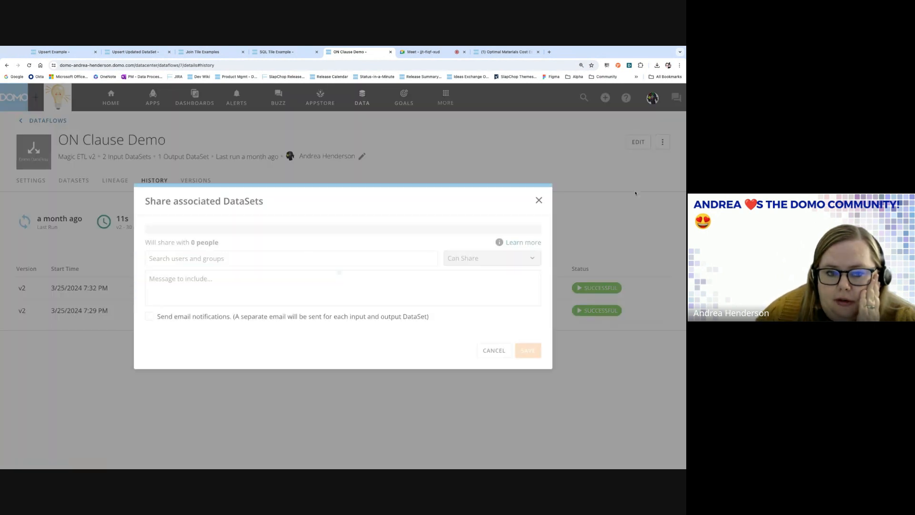
{"action": "left_click", "coordinate": [222, 259]}
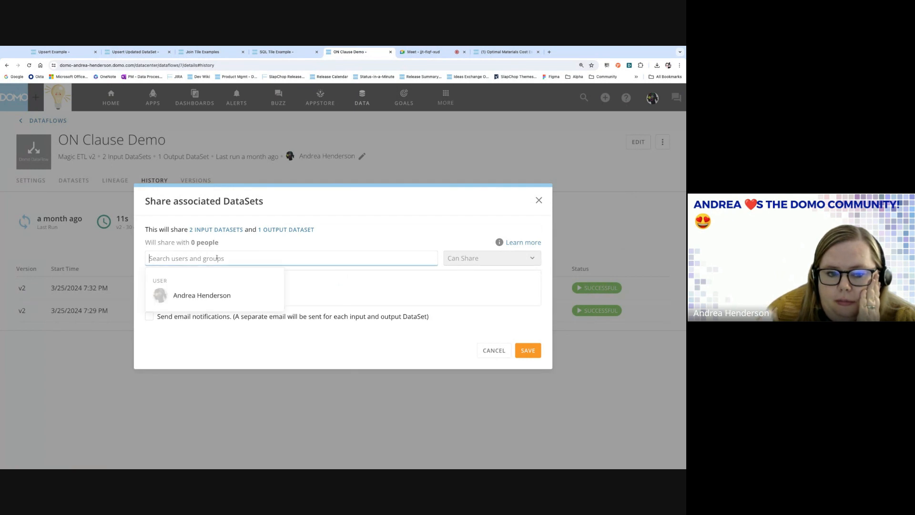
{"action": "left_click", "coordinate": [337, 280]}
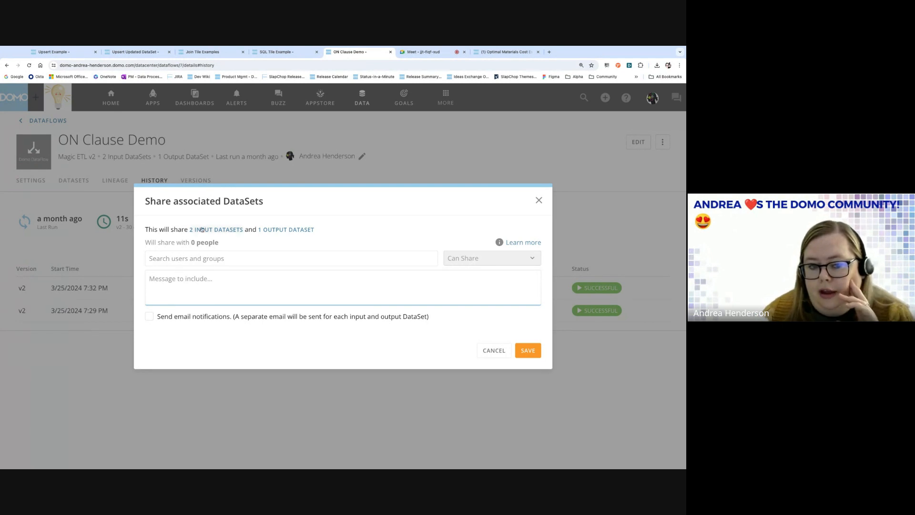
{"action": "left_click", "coordinate": [195, 257]}
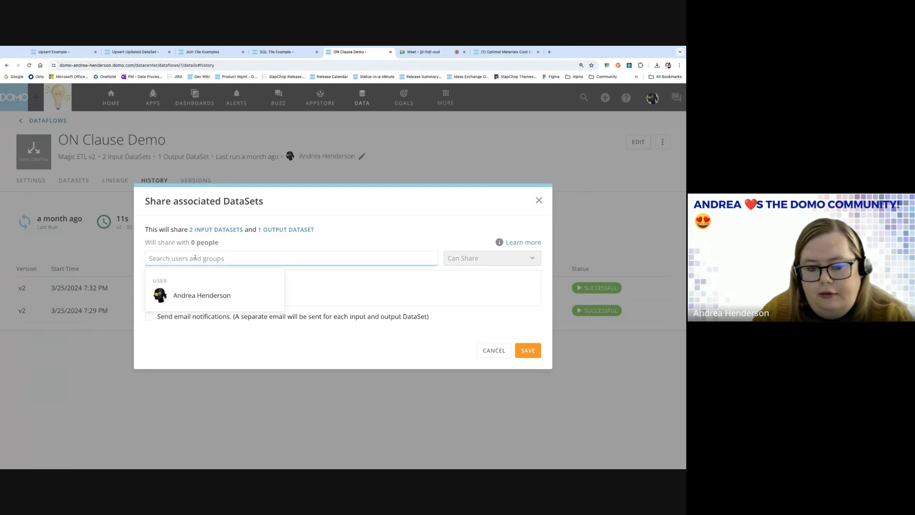
{"action": "left_click", "coordinate": [200, 295]}
{"action": "left_click", "coordinate": [248, 316]}
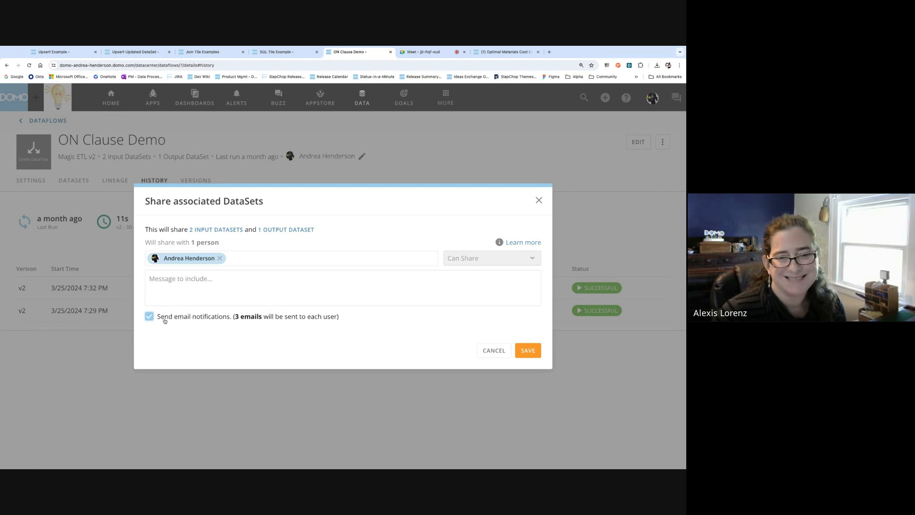
{"action": "left_click", "coordinate": [149, 317]}
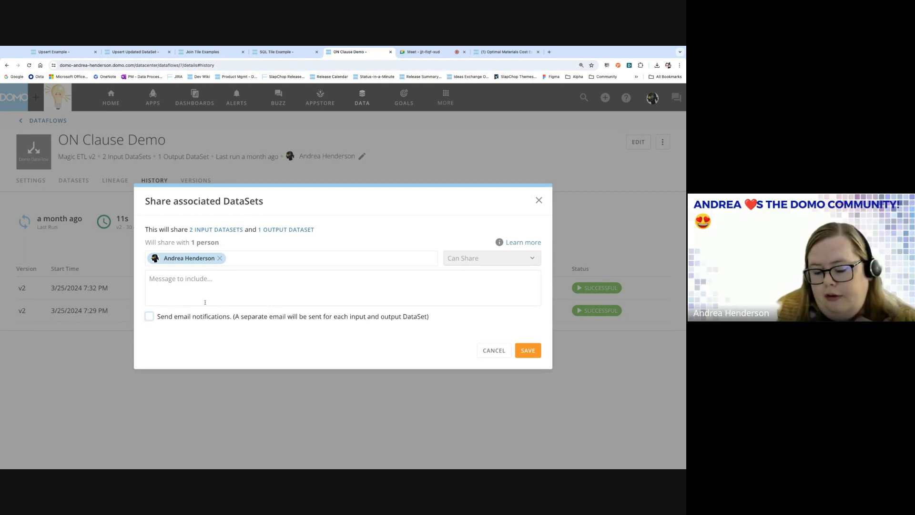
{"action": "left_click", "coordinate": [149, 317]}
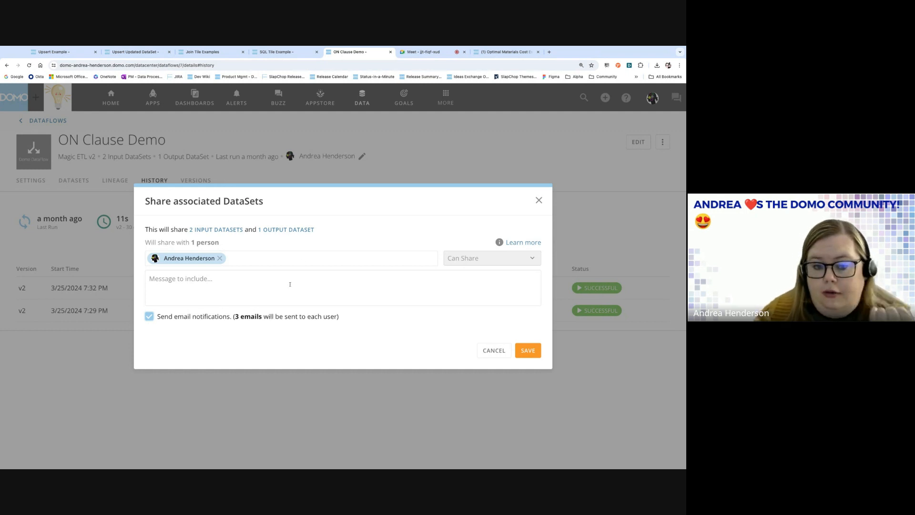
{"action": "left_click", "coordinate": [149, 317]}
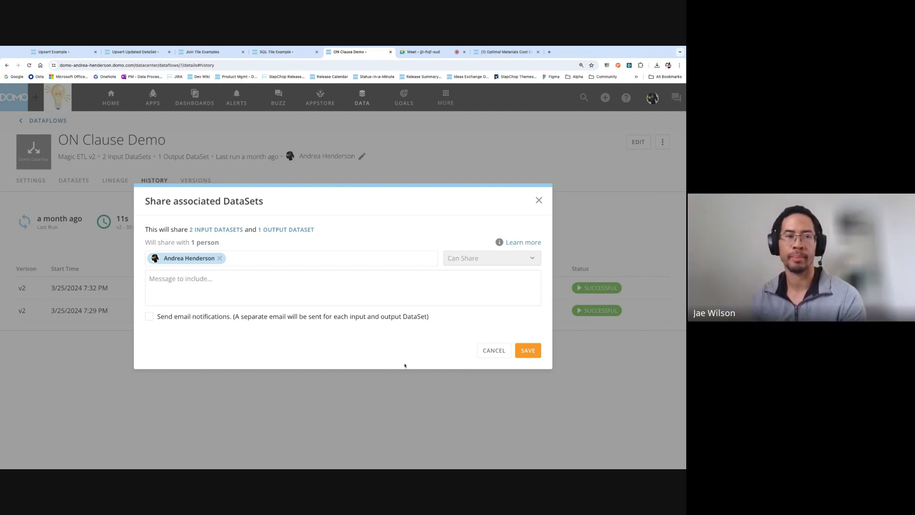
Cancel the share dialog and open the SQL Tile Example dataflow for editing.
{"action": "left_click", "coordinate": [489, 354]}
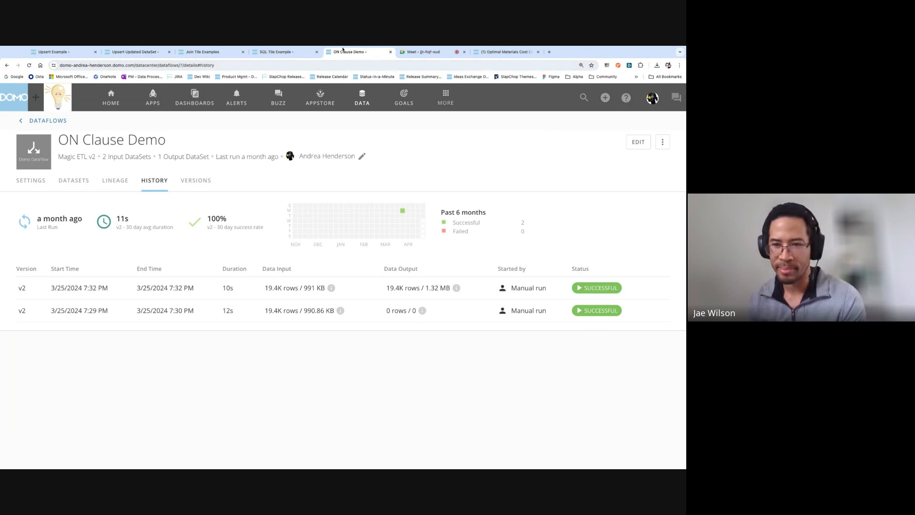
{"action": "left_click", "coordinate": [267, 54]}
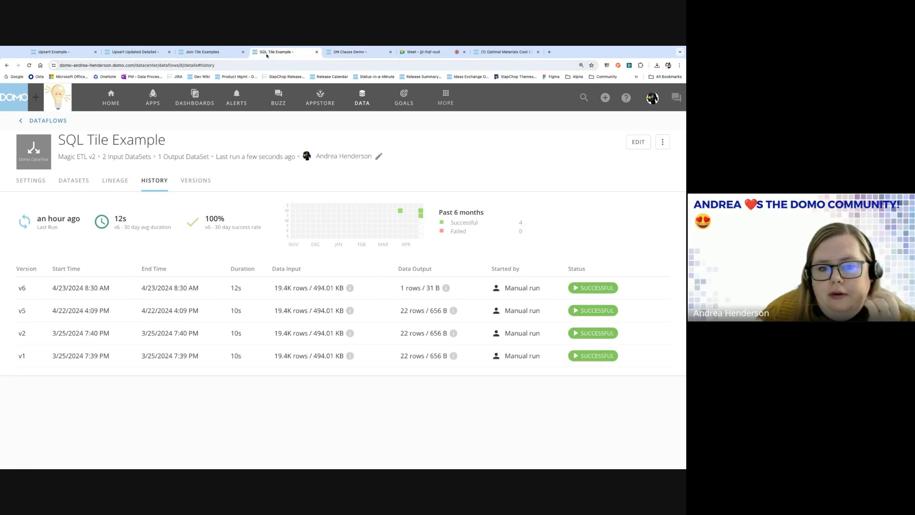
{"action": "left_click", "coordinate": [638, 141]}
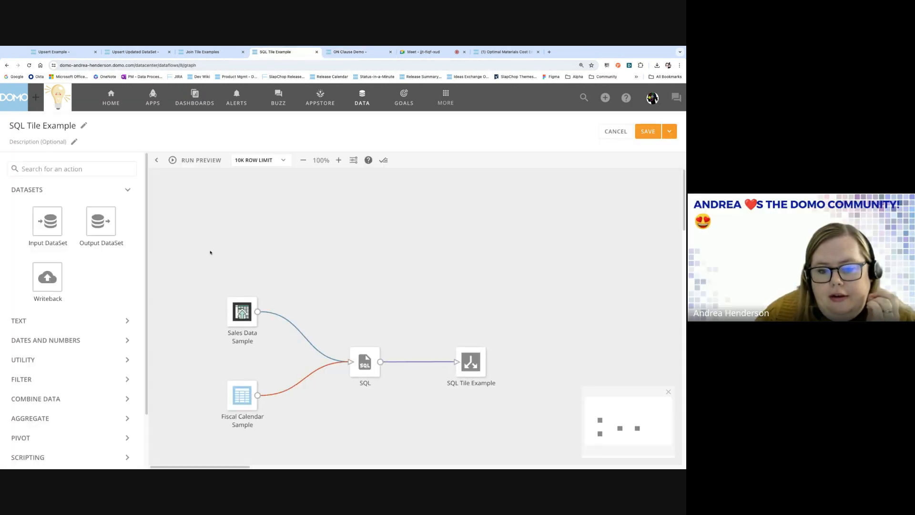
Open the SQL tile's query on the Magic ETL canvas.
{"action": "scroll", "coordinate": [286, 227], "scroll_direction": "down", "scroll_amount": 5}
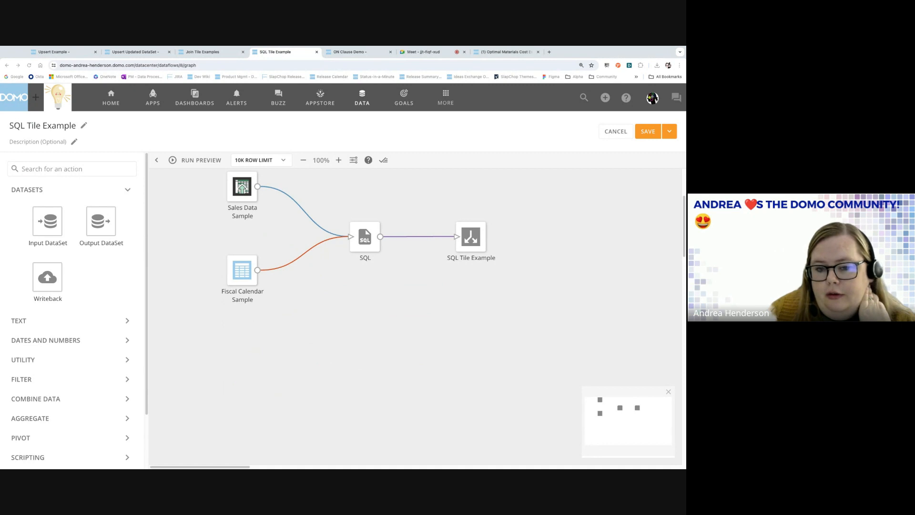
{"action": "scroll", "coordinate": [358, 262], "scroll_direction": "up", "scroll_amount": 3}
{"action": "scroll", "coordinate": [358, 262], "scroll_direction": "down", "scroll_amount": 2}
{"action": "scroll", "coordinate": [358, 263], "scroll_direction": "up", "scroll_amount": 1}
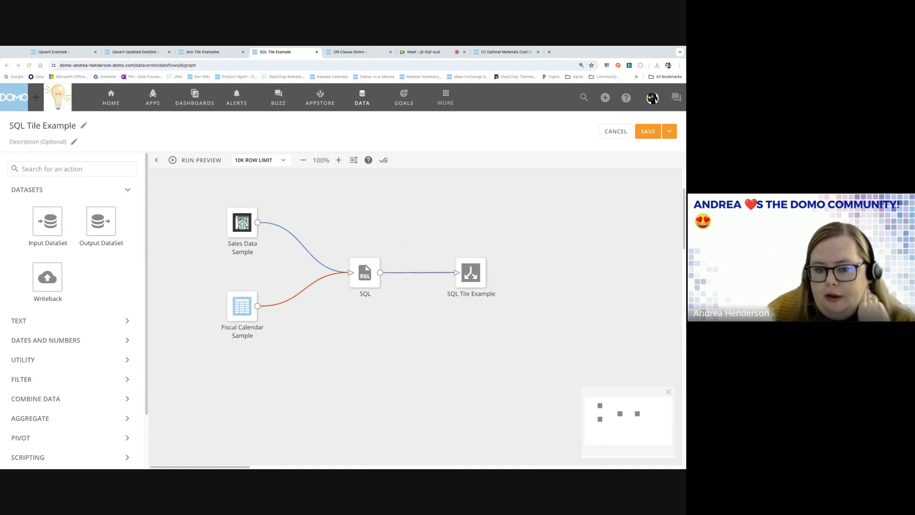
{"action": "left_click", "coordinate": [350, 261]}
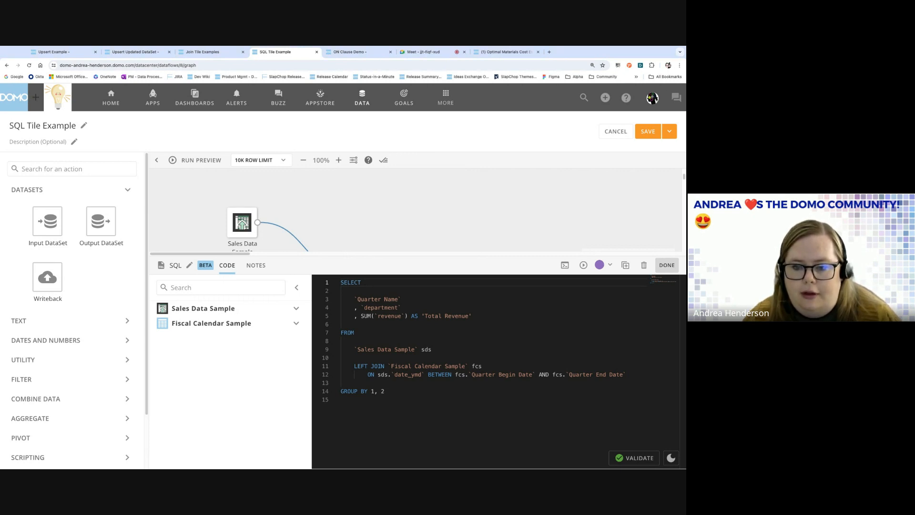
Write the SQL query LEFT JOINing on date_ymd BETWEEN Quarter Begin Date AND Quarter End Date, GROUP BY 1, 2.
{"action": "scroll", "coordinate": [405, 225], "scroll_direction": "down", "scroll_amount": 3}
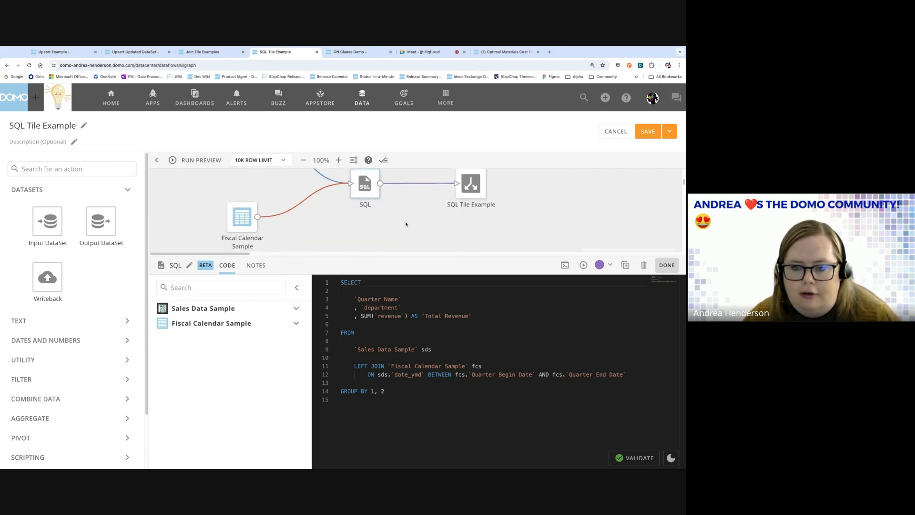
{"action": "scroll", "coordinate": [404, 225], "scroll_direction": "up", "scroll_amount": 2}
{"action": "scroll", "coordinate": [404, 225], "scroll_direction": "down", "scroll_amount": 1}
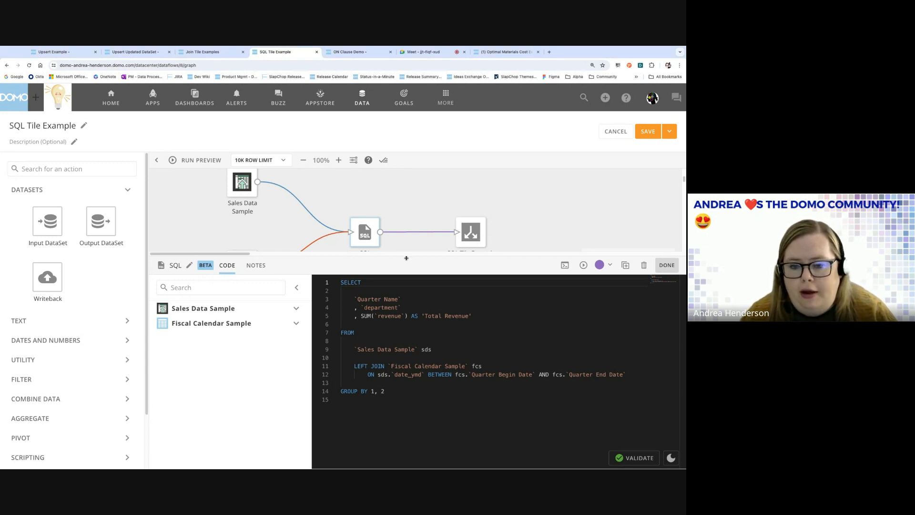
{"action": "left_click_drag", "start_coordinate": [406, 258], "coordinate": [406, 363]}
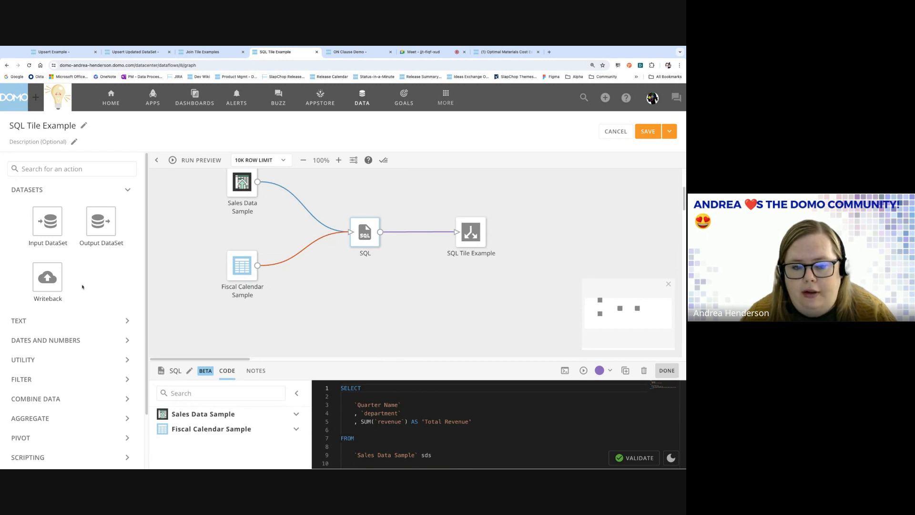
Add a Group By tile to the canvas and feed Fiscal Calendar Sample into it.
{"action": "scroll", "coordinate": [82, 286], "scroll_direction": "down", "scroll_amount": 3}
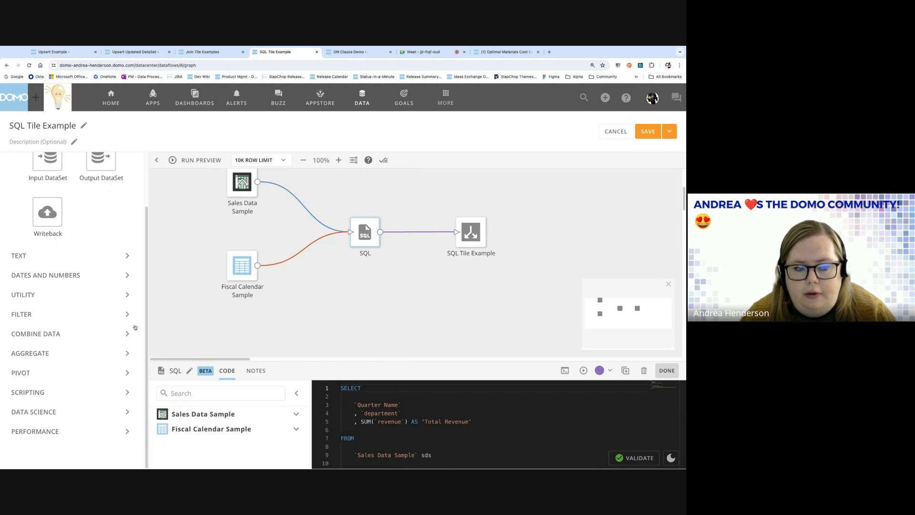
{"action": "scroll", "coordinate": [127, 356], "scroll_direction": "up", "scroll_amount": 1}
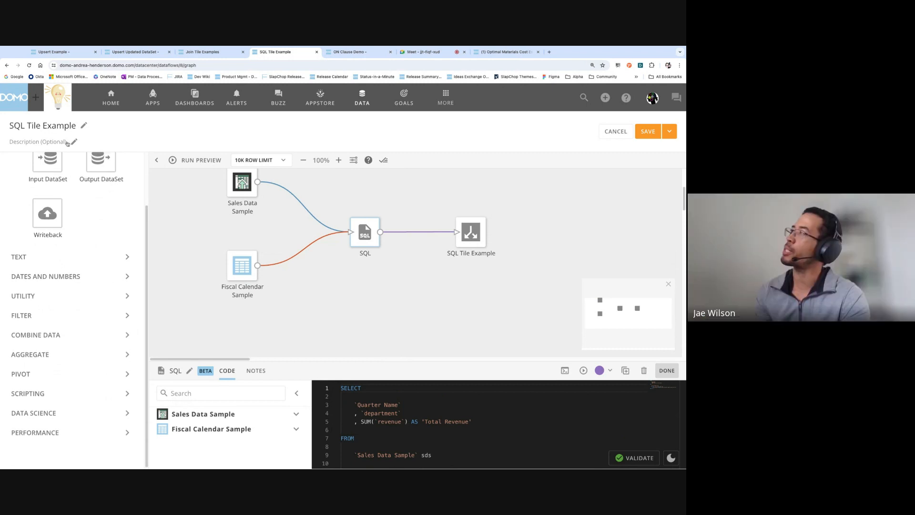
{"action": "scroll", "coordinate": [62, 190], "scroll_direction": "up", "scroll_amount": 3}
{"action": "left_click", "coordinate": [61, 165]}
{"action": "type", "text": "gr"}
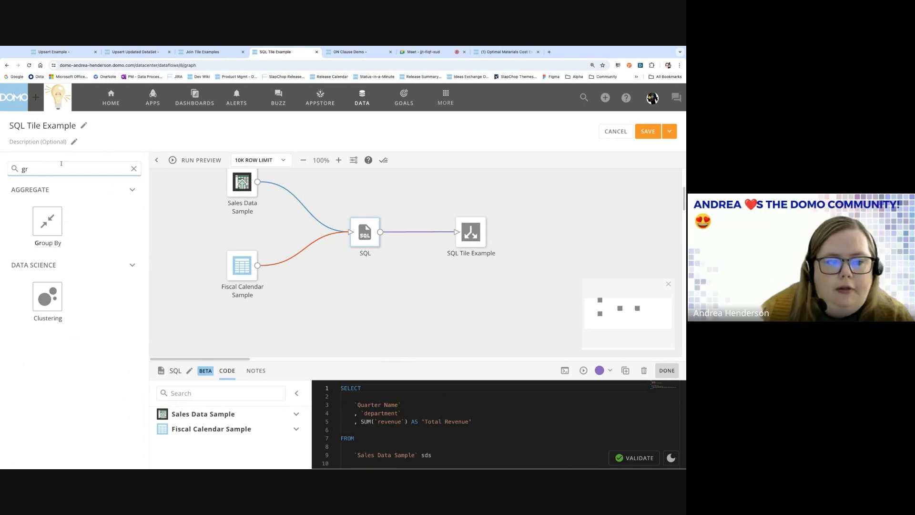
{"action": "left_click_drag", "start_coordinate": [48, 221], "coordinate": [432, 289]}
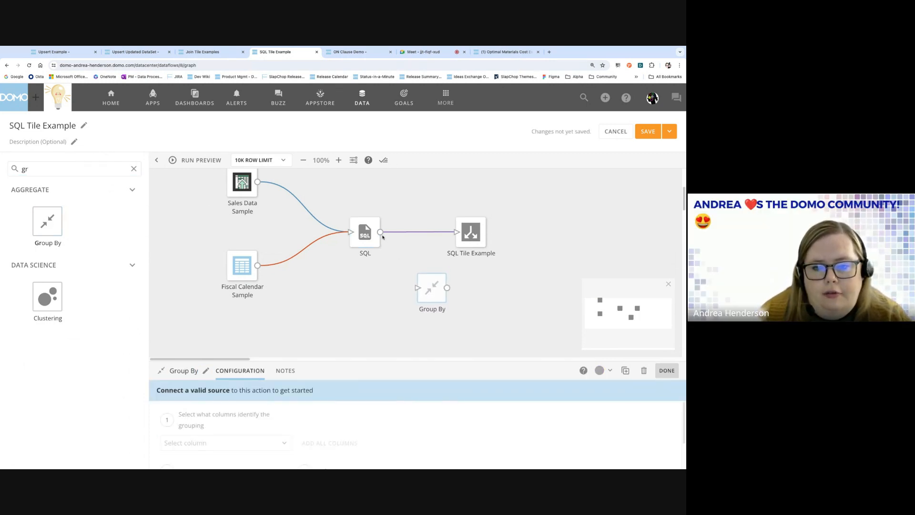
{"action": "left_click_drag", "start_coordinate": [257, 265], "coordinate": [434, 298]}
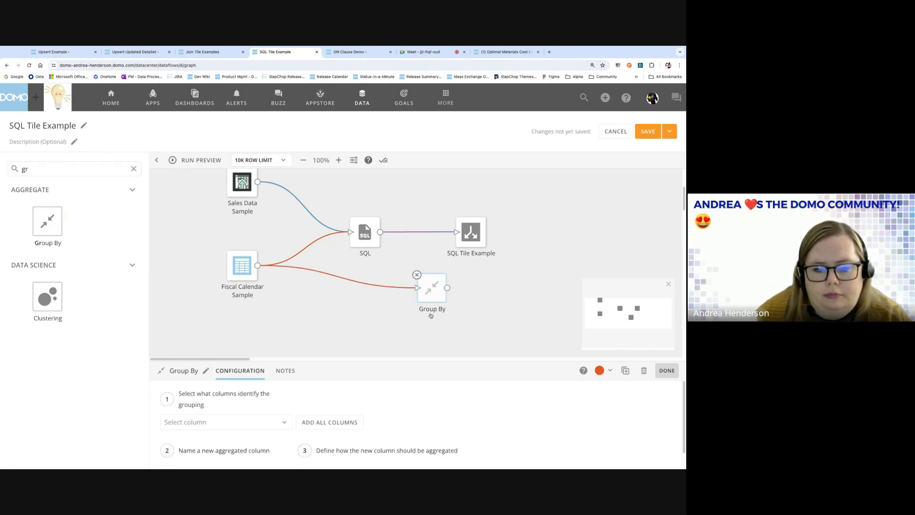
Group by Quarter Name and add a formula-based aggregated column.
{"action": "double_click", "coordinate": [401, 360]}
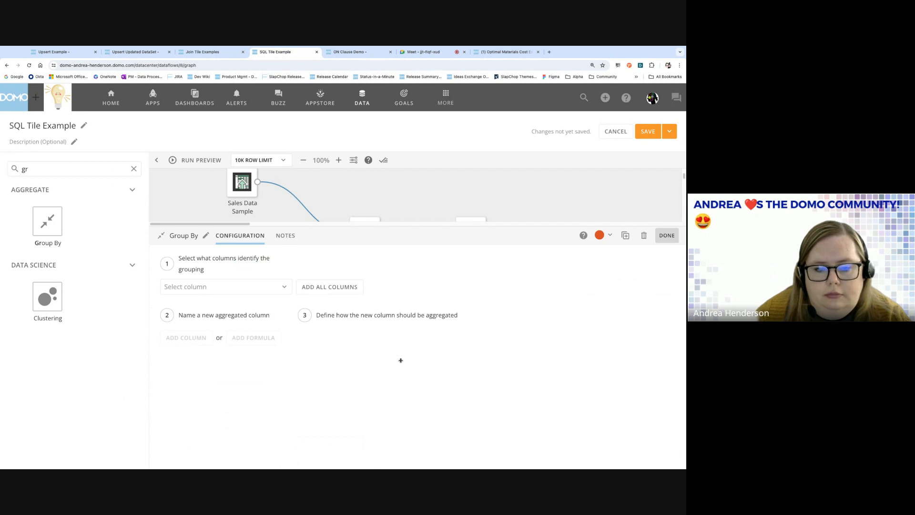
{"action": "left_click", "coordinate": [233, 285]}
{"action": "left_click", "coordinate": [195, 310]}
{"action": "left_click", "coordinate": [259, 345]}
{"action": "left_click", "coordinate": [455, 337]}
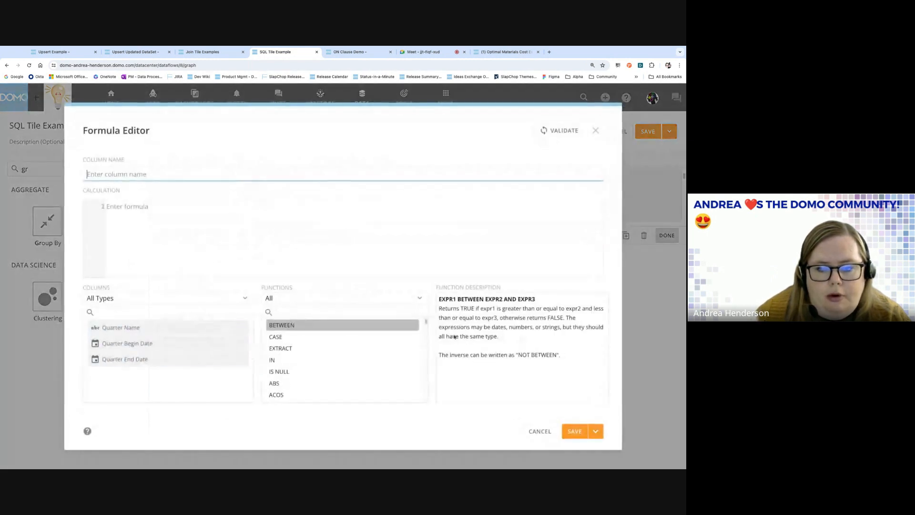
{"action": "scroll", "coordinate": [328, 348], "scroll_direction": "down", "scroll_amount": 5}
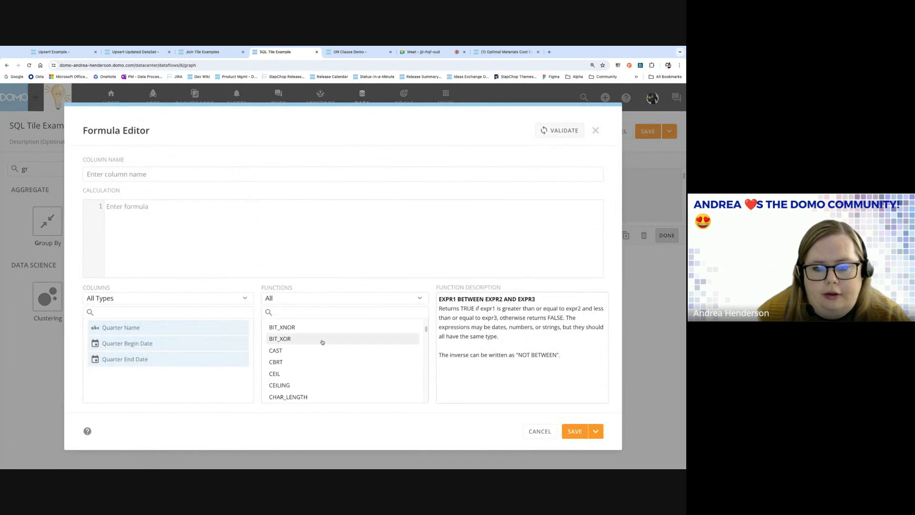
{"action": "scroll", "coordinate": [426, 329], "scroll_direction": "up", "scroll_amount": 1}
{"action": "left_click", "coordinate": [426, 330]}
{"action": "left_click", "coordinate": [370, 315]}
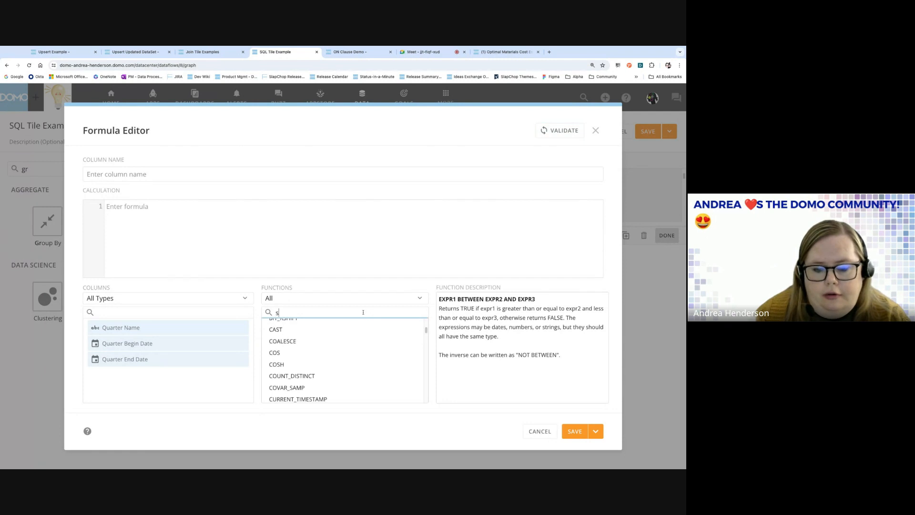
{"action": "type", "text": "sum"}
{"action": "left_click_drag", "start_coordinate": [289, 312], "coordinate": [265, 313]}
{"action": "key", "text": "BackSpace"}
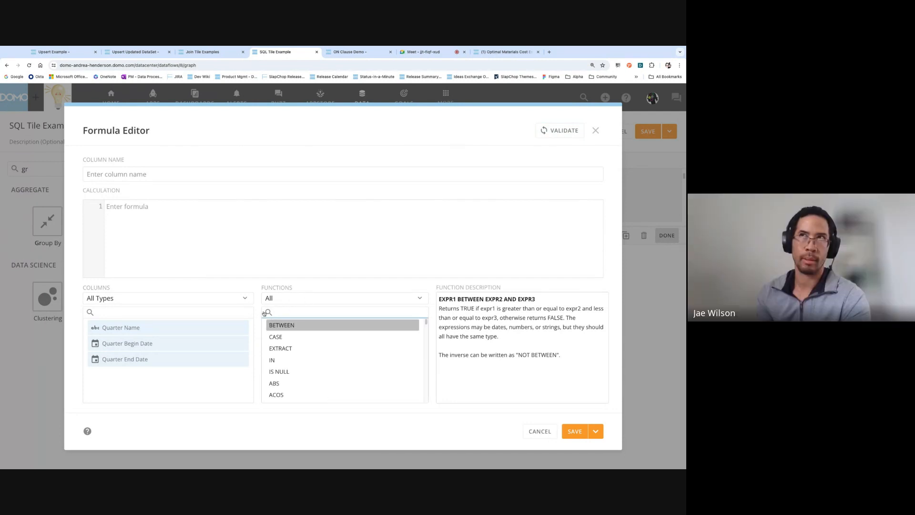
{"action": "left_click", "coordinate": [533, 432]}
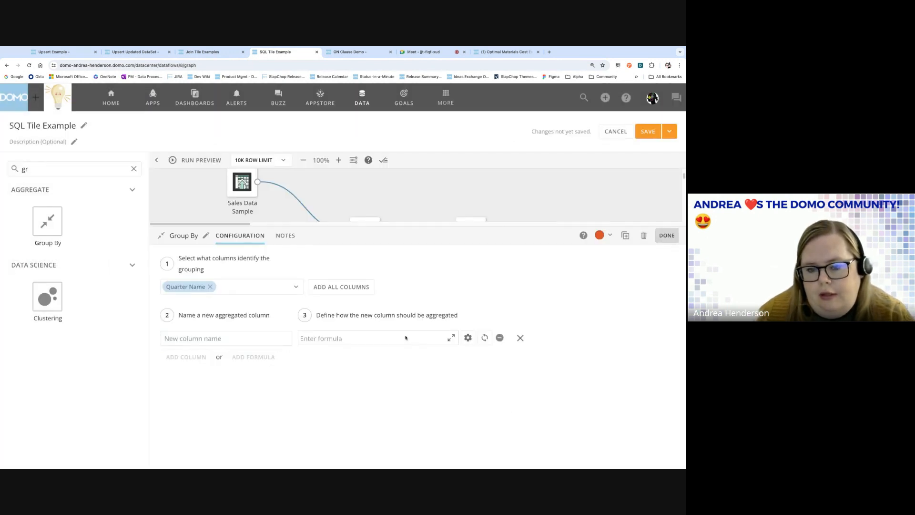
{"action": "left_click", "coordinate": [450, 338]}
{"action": "scroll", "coordinate": [336, 354], "scroll_direction": "down", "scroll_amount": 5}
{"action": "scroll", "coordinate": [336, 353], "scroll_direction": "down", "scroll_amount": 10}
{"action": "scroll", "coordinate": [337, 353], "scroll_direction": "up", "scroll_amount": 15}
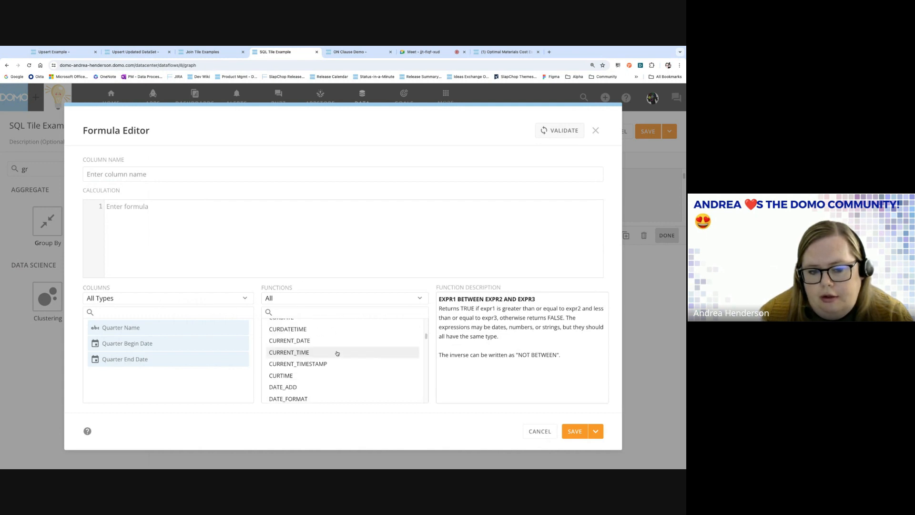
{"action": "left_click", "coordinate": [535, 430]}
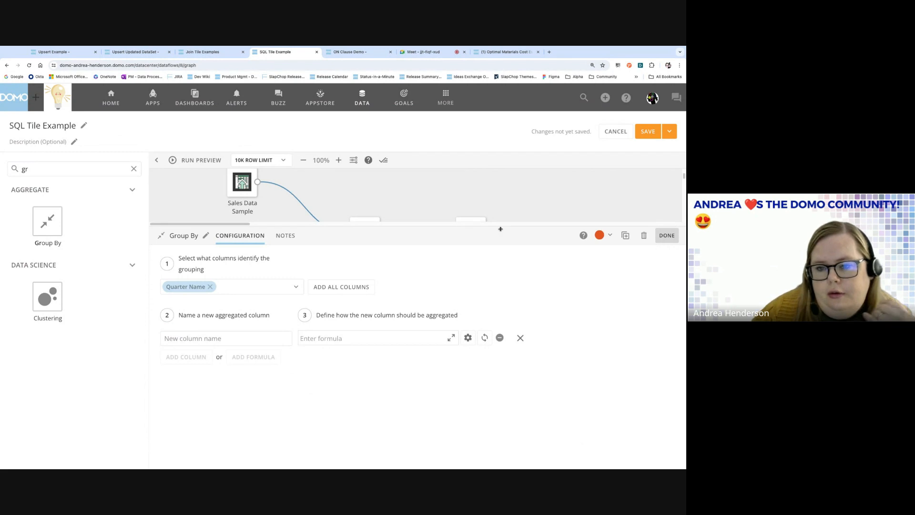
{"action": "left_click_drag", "start_coordinate": [500, 228], "coordinate": [501, 344]}
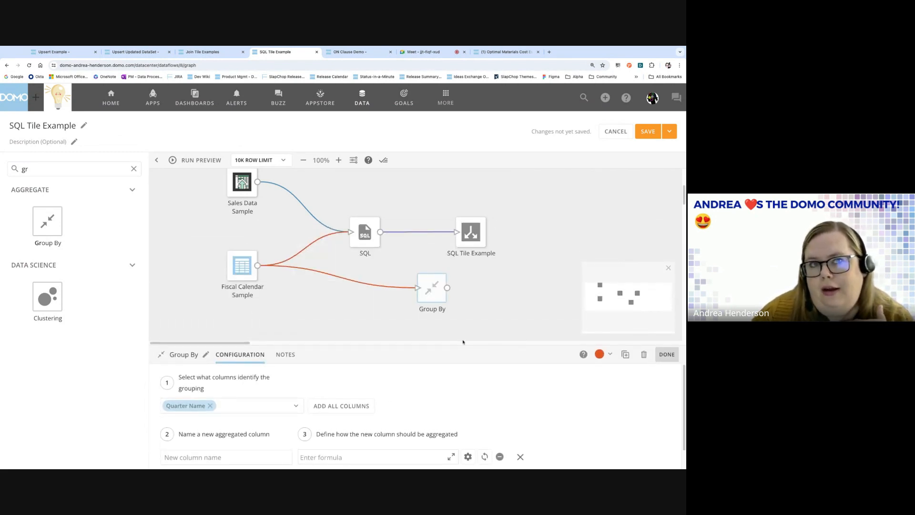
{"action": "mouse_move", "coordinate": [357, 286]}
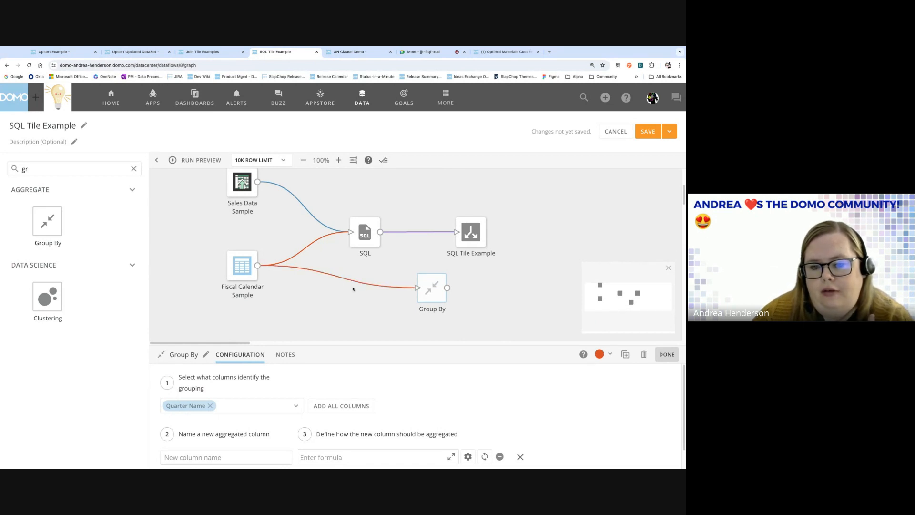
{"action": "mouse_move", "coordinate": [361, 239]}
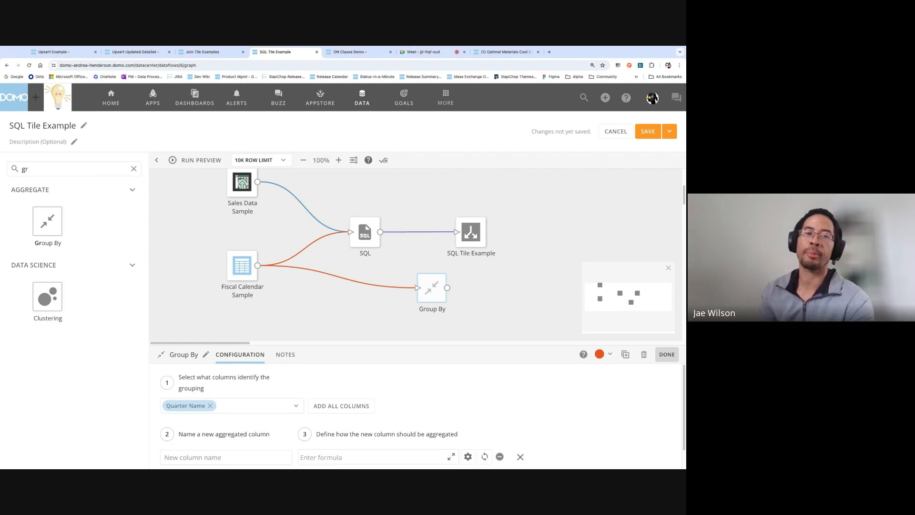
Select the SQL tile to show its query joining sales to fiscal quarters with BETWEEN.
{"action": "left_click", "coordinate": [354, 223]}
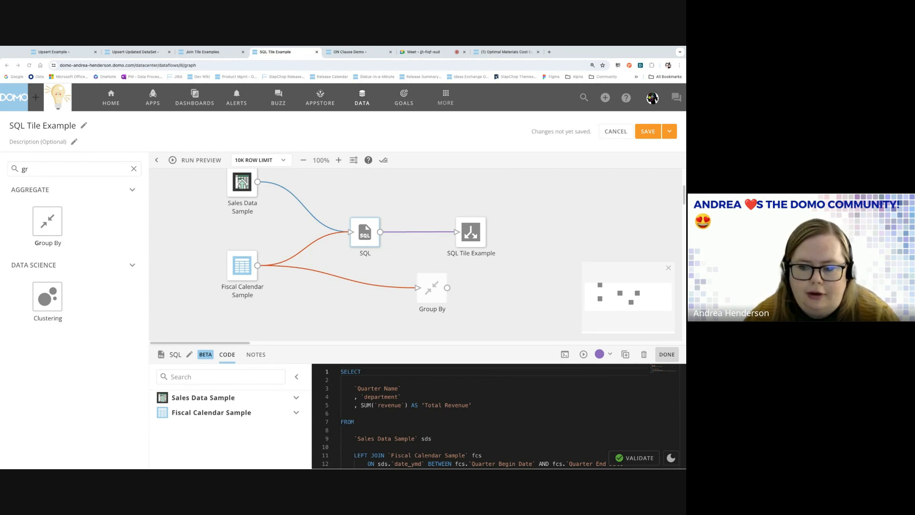
Change line 14 of the SQL tile's query to GROUP BY `Quarter Name`, `department`.
{"action": "left_click_drag", "start_coordinate": [417, 345], "coordinate": [418, 236]}
{"action": "left_click_drag", "start_coordinate": [404, 370], "coordinate": [370, 372]}
{"action": "left_click", "coordinate": [395, 371]}
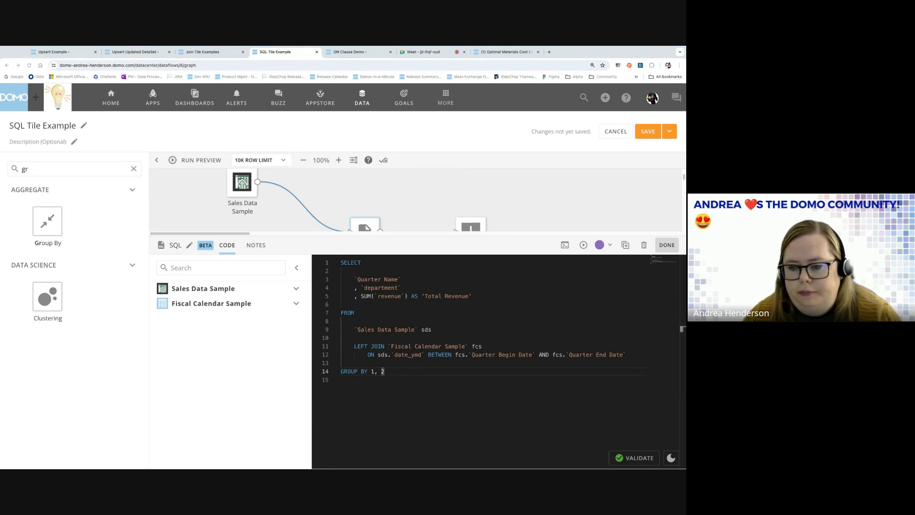
{"action": "key", "text": "shift+Left"}
{"action": "key", "text": "shift+Left"}
{"action": "key", "text": "shift+Left"}
{"action": "key", "text": "shift+Left"}
{"action": "key", "text": "shift+Left"}
{"action": "key", "text": "shift+Left"}
{"action": "key", "text": "shift+Left"}
{"action": "key", "text": "shift+Left"}
{"action": "key", "text": "shift+Left"}
{"action": "key", "text": "shift+Left"}
{"action": "key", "text": "shift+Left"}
{"action": "key", "text": "shift+Left"}
{"action": "key", "text": "shift+Left"}
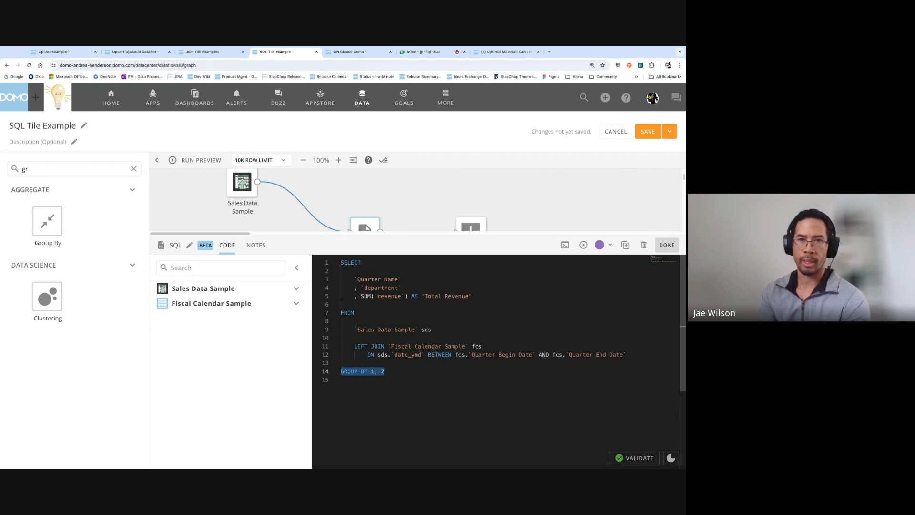
{"action": "left_click", "coordinate": [372, 372]}
{"action": "left_click", "coordinate": [389, 373]}
{"action": "key", "text": "shift+Left"}
{"action": "key", "text": "shift+Left"}
{"action": "key", "text": "shift+Left"}
{"action": "key", "text": "shift+Left"}
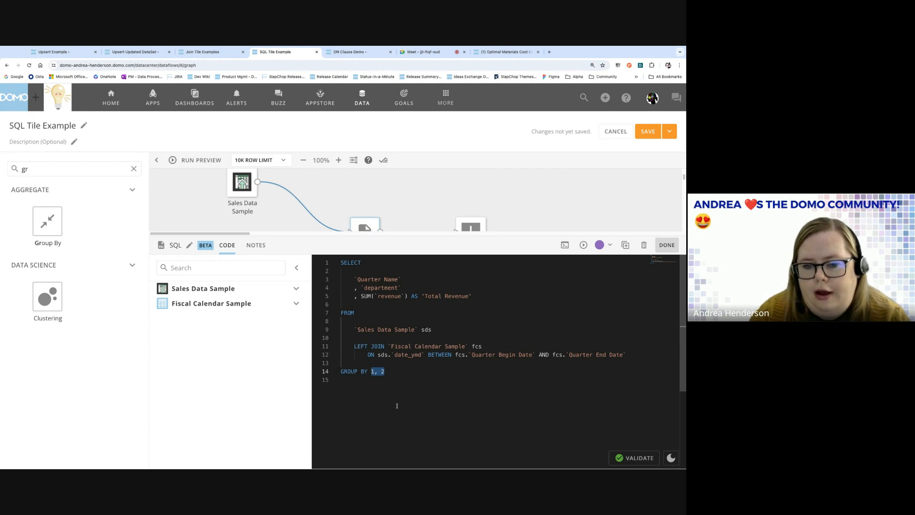
{"action": "type", "text": "`qua"}
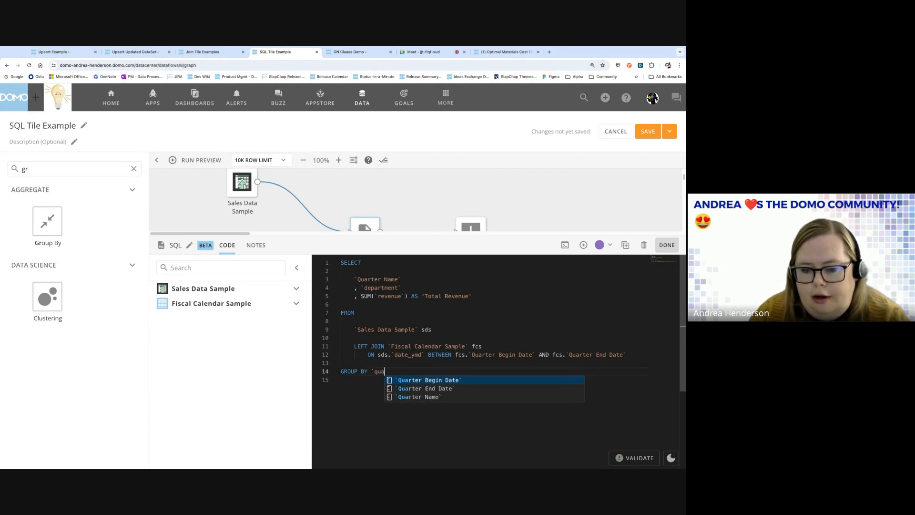
{"action": "key", "text": "Down"}
{"action": "key", "text": "Down"}
{"action": "key", "text": "Return"}
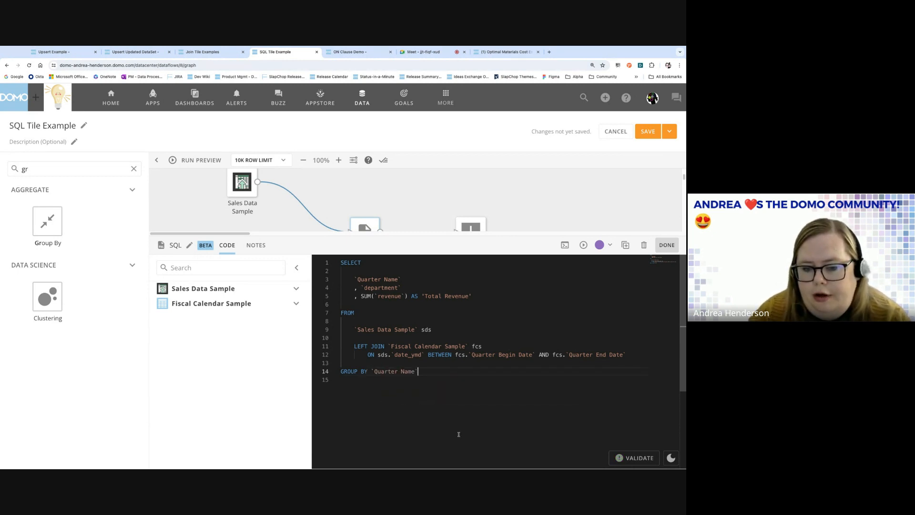
{"action": "type", "text": ", `de"}
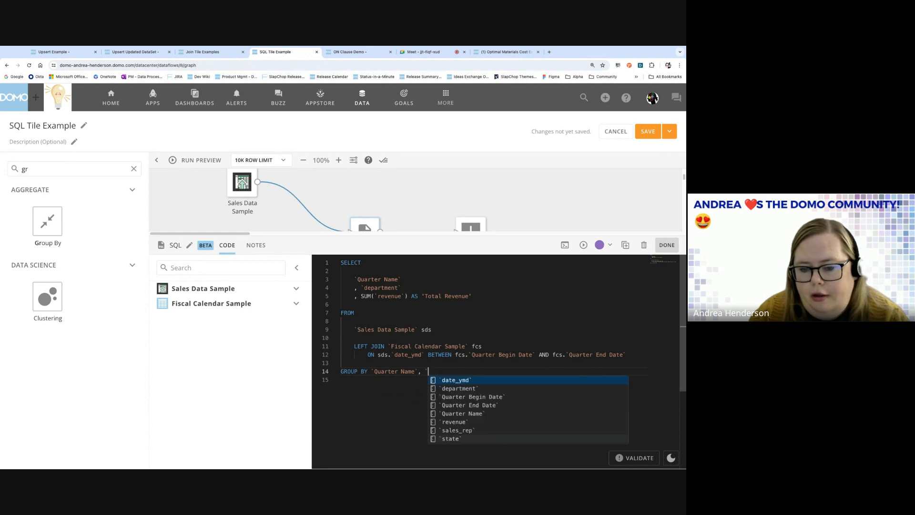
{"action": "type", "text": "p"}
{"action": "key", "text": "Return"}
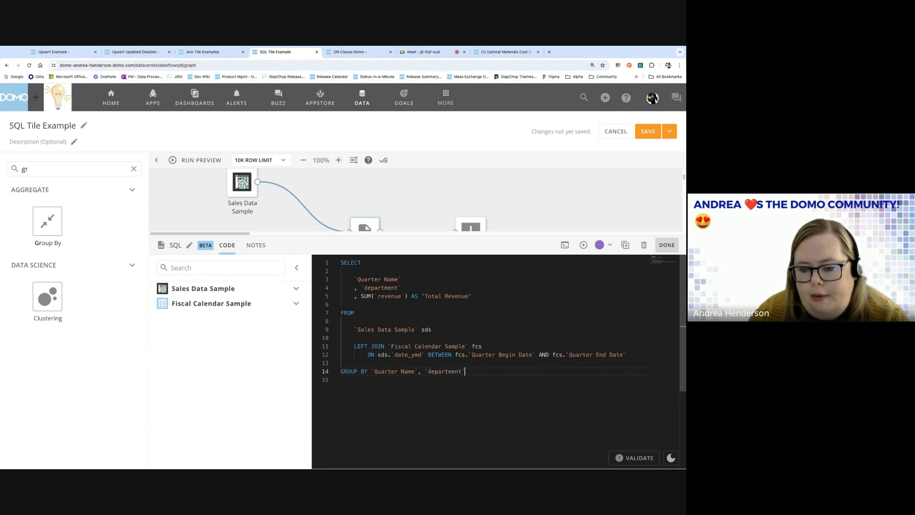
Revert the grouping to GROUP BY 1, 2, close the SQL view and exit the editor.
{"action": "left_click_drag", "start_coordinate": [465, 372], "coordinate": [371, 371]}
{"action": "type", "text": "1,2"}
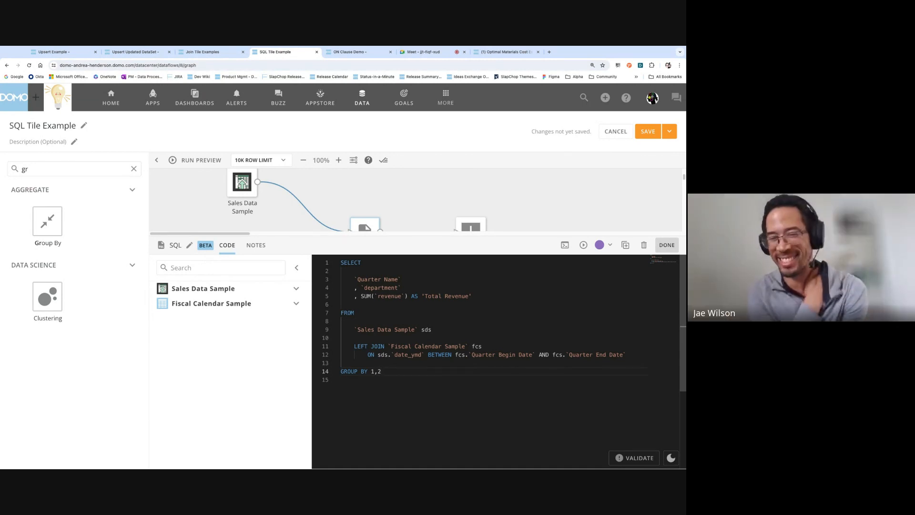
{"action": "left_click", "coordinate": [395, 379]}
{"action": "left_click", "coordinate": [380, 371]}
{"action": "left_click", "coordinate": [383, 389]}
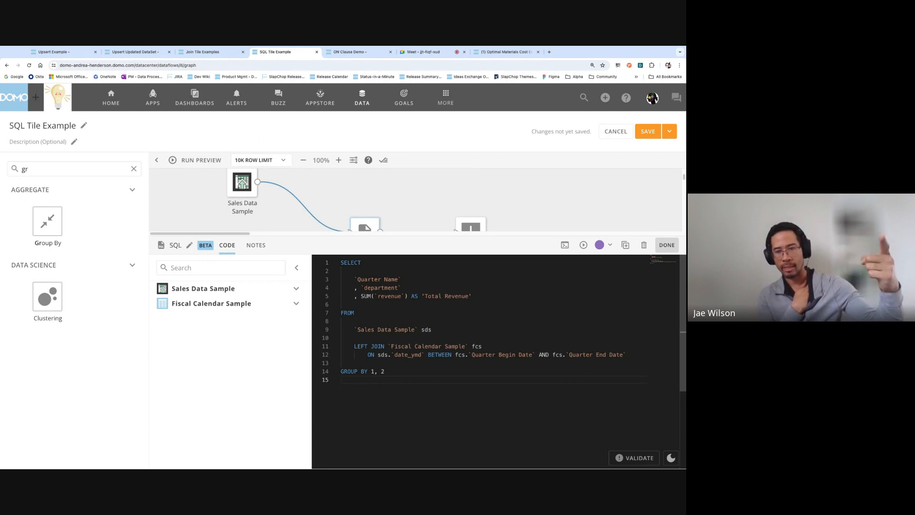
{"action": "left_click", "coordinate": [550, 199]}
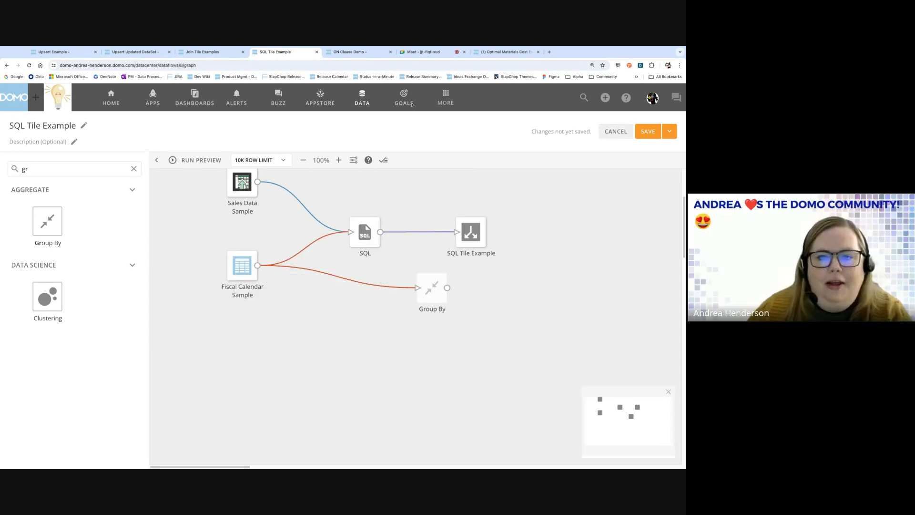
{"action": "left_click", "coordinate": [616, 131]}
Filter the DataFlows list to the MySQL type and open Test Ranged Join's details and actions menu.
{"action": "left_click", "coordinate": [44, 121]}
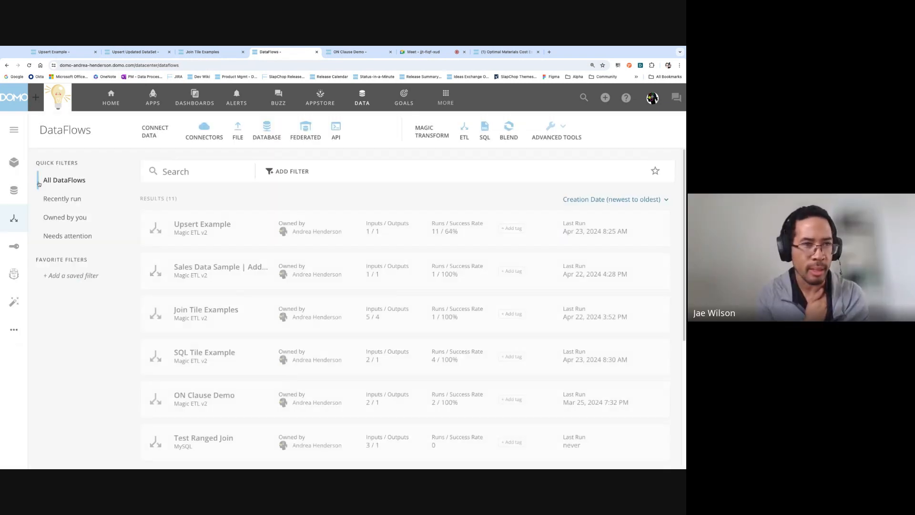
{"action": "scroll", "coordinate": [214, 229], "scroll_direction": "down", "scroll_amount": 2}
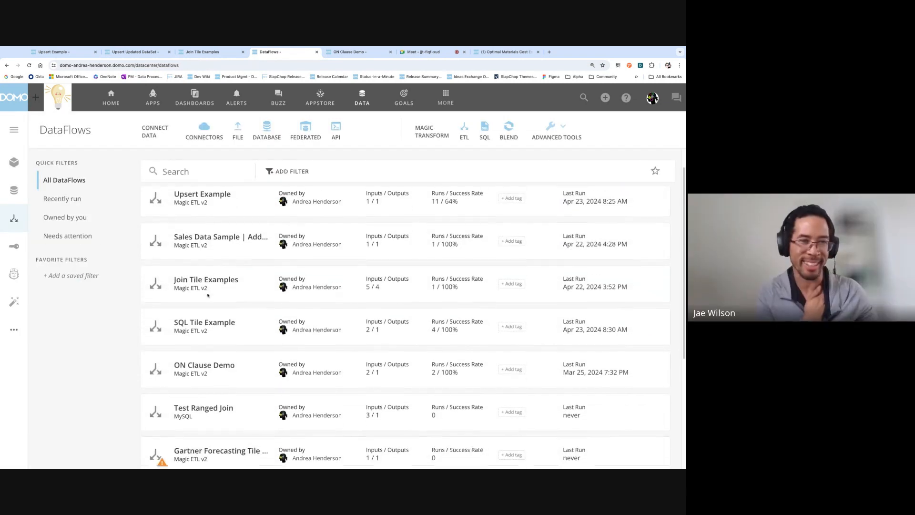
{"action": "left_click", "coordinate": [278, 170]}
{"action": "left_click", "coordinate": [286, 223]}
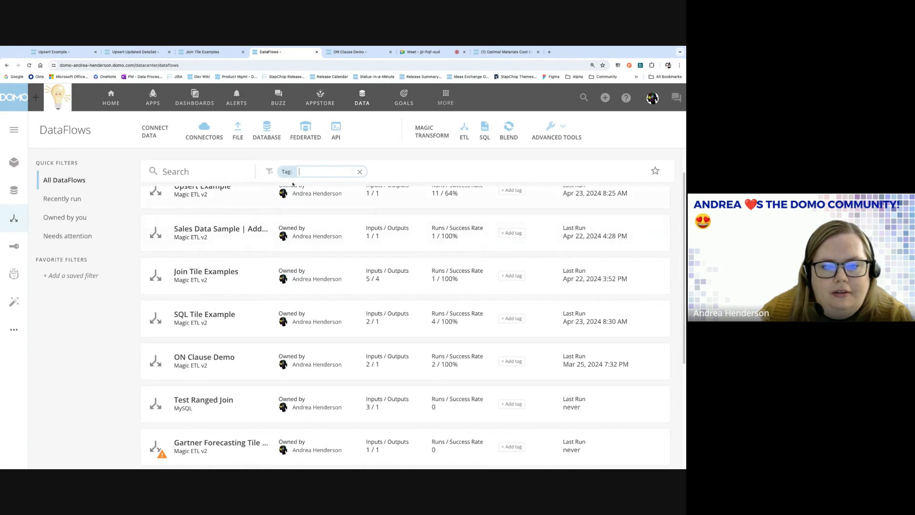
{"action": "left_click", "coordinate": [360, 172]}
{"action": "left_click", "coordinate": [286, 174]}
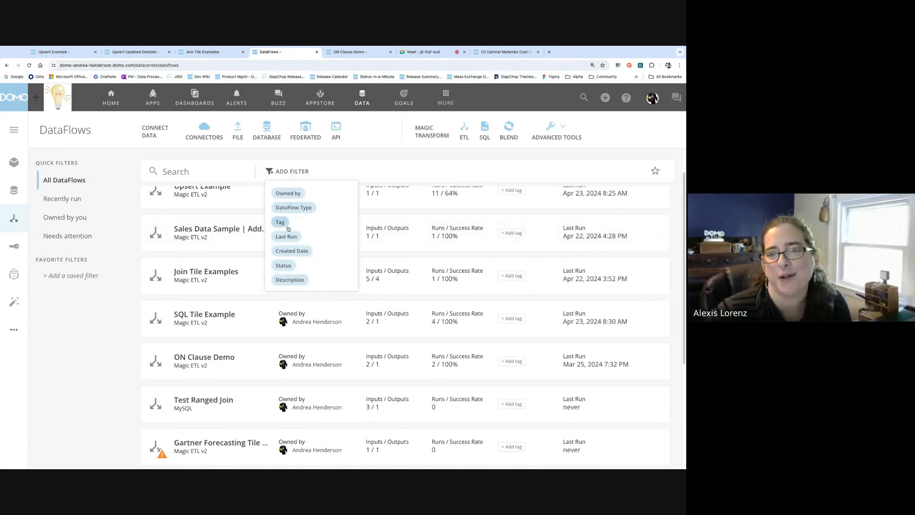
{"action": "left_click", "coordinate": [287, 207]}
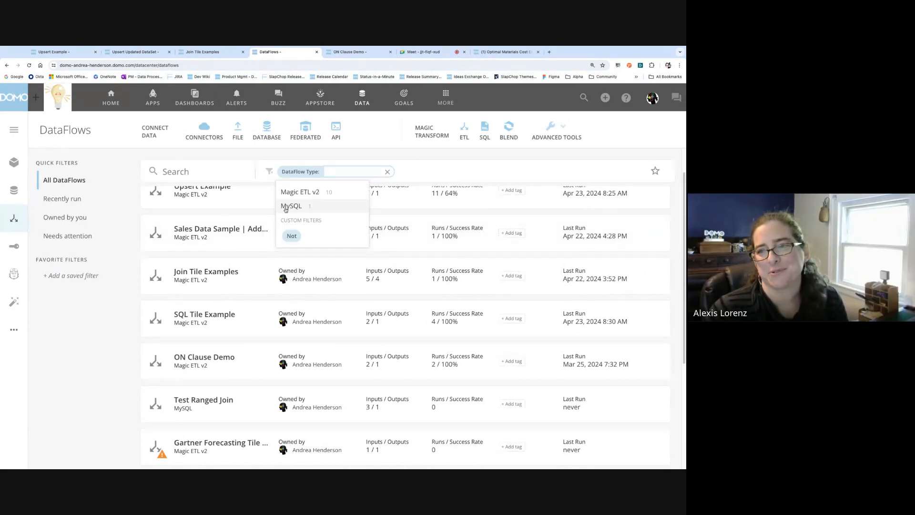
{"action": "left_click", "coordinate": [288, 206]}
{"action": "left_click", "coordinate": [626, 223]}
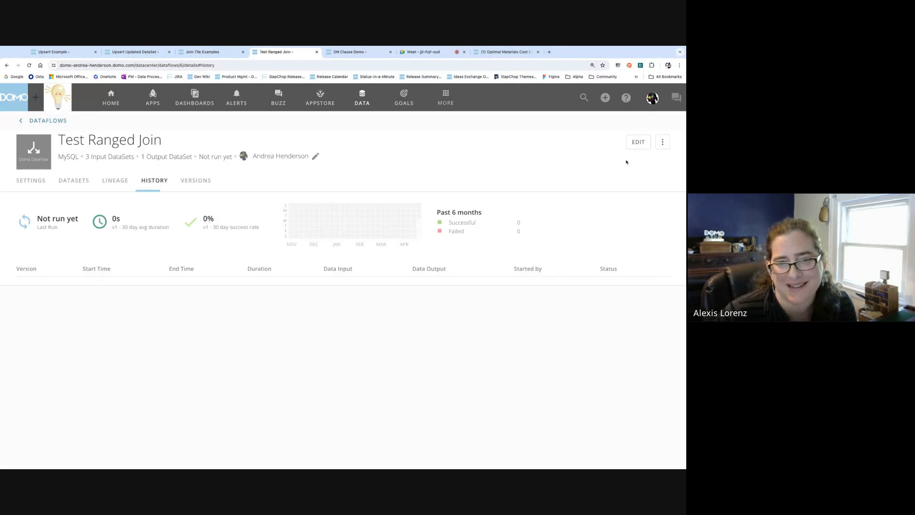
{"action": "left_click", "coordinate": [665, 143]}
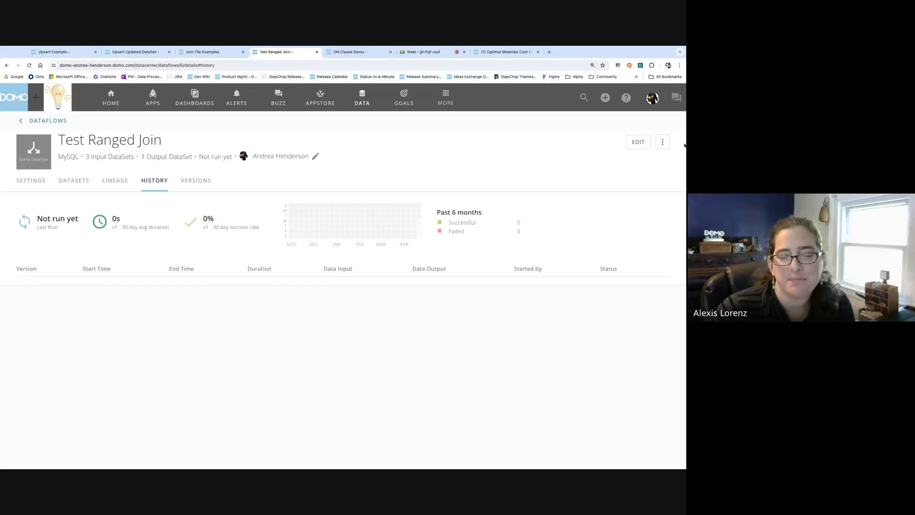
Sign in to domo-alpha.domo.com with the account e-mail and password, then open the DataFlows list.
{"action": "left_click", "coordinate": [549, 52]}
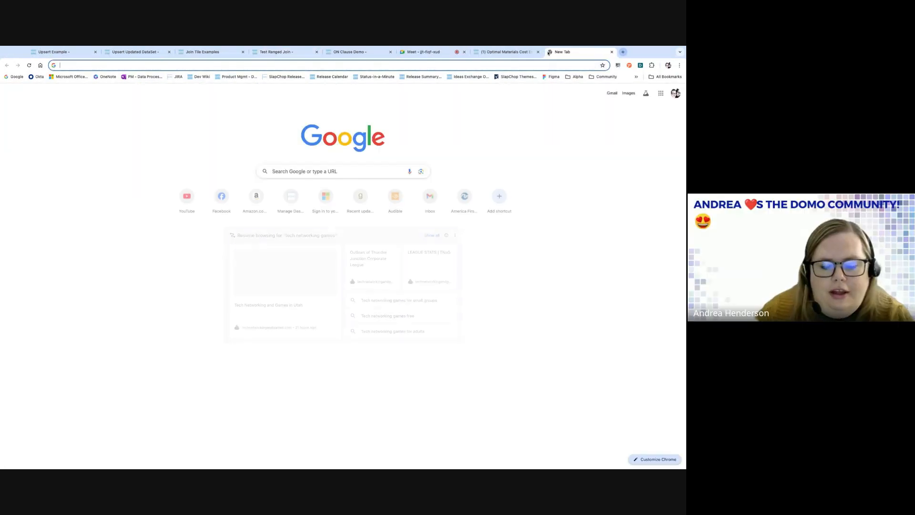
{"action": "type", "text": "domo-al"}
{"action": "key", "text": "Return"}
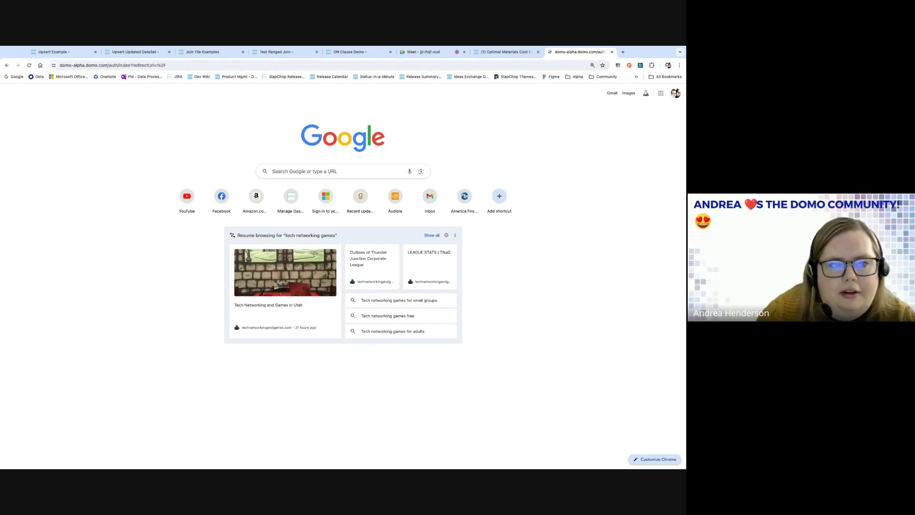
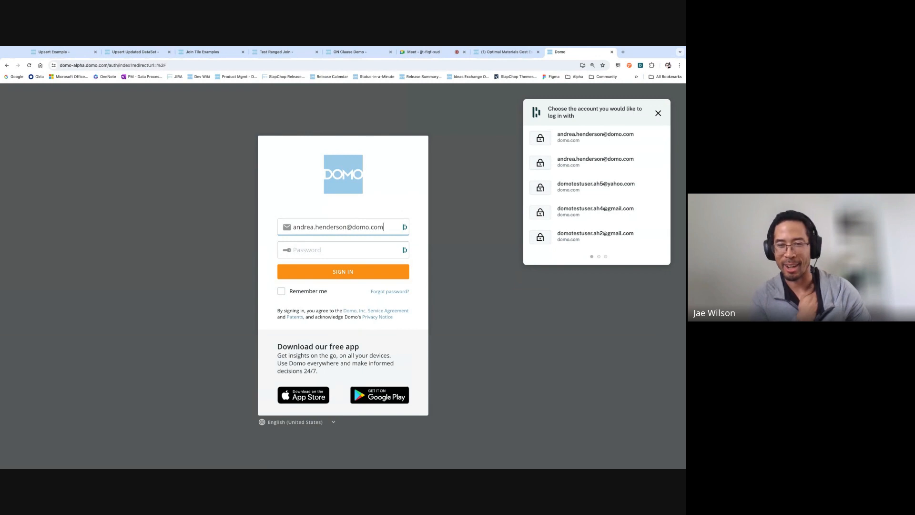
{"action": "key", "text": "Tab"}
{"action": "type", "text": "••••••••••••••"}
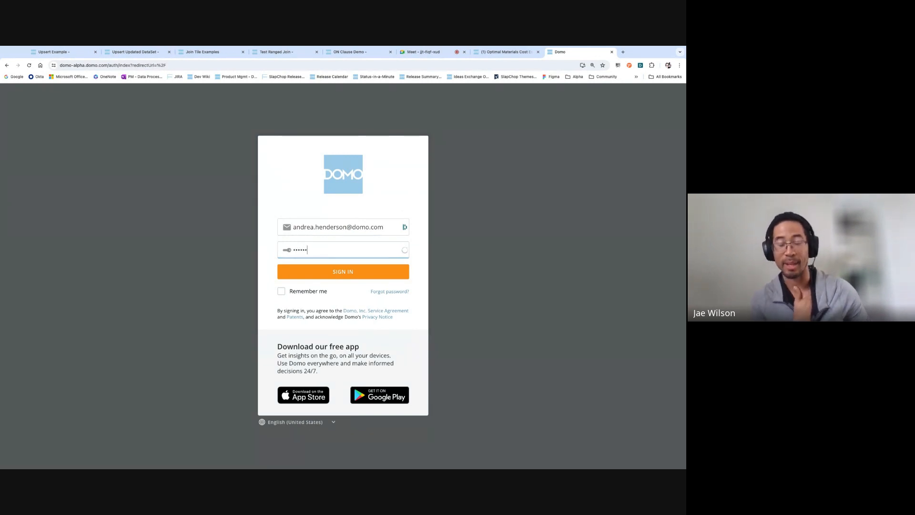
{"action": "key", "text": "Return"}
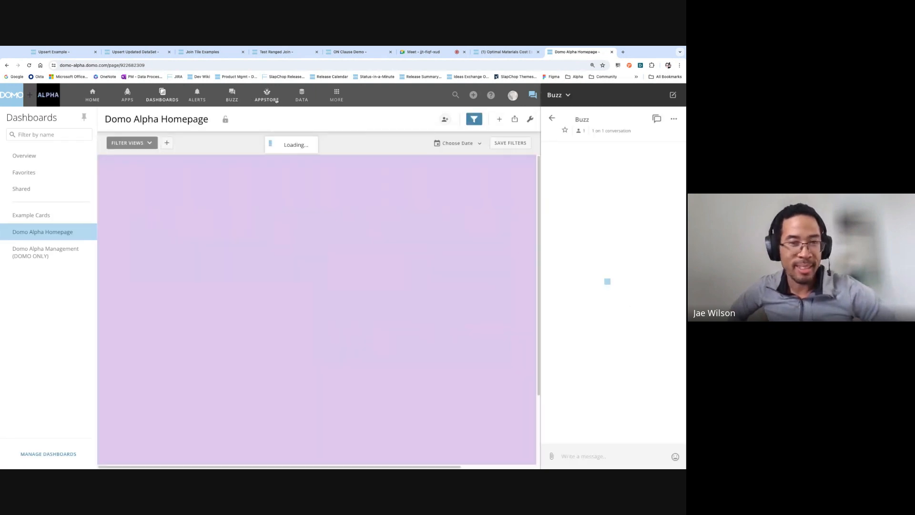
{"action": "left_click", "coordinate": [302, 96]}
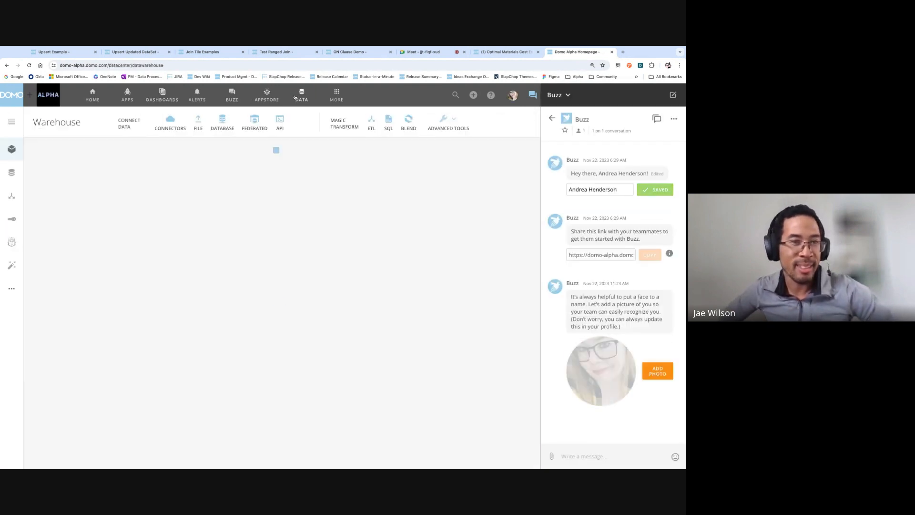
{"action": "left_click", "coordinate": [11, 195]}
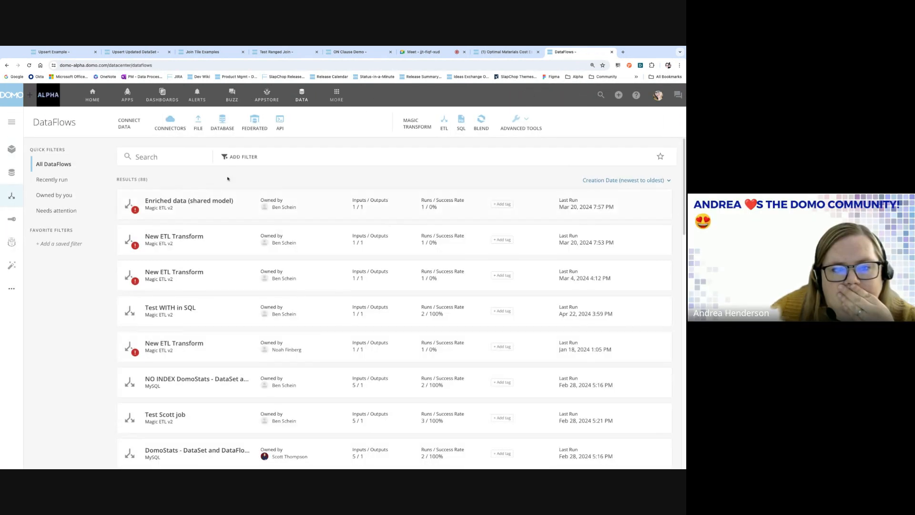
Open your Walkability Index | SAMPLE | MySQL Dataflow via 'Edit as Magic ETL'.
{"action": "left_click", "coordinate": [53, 195]}
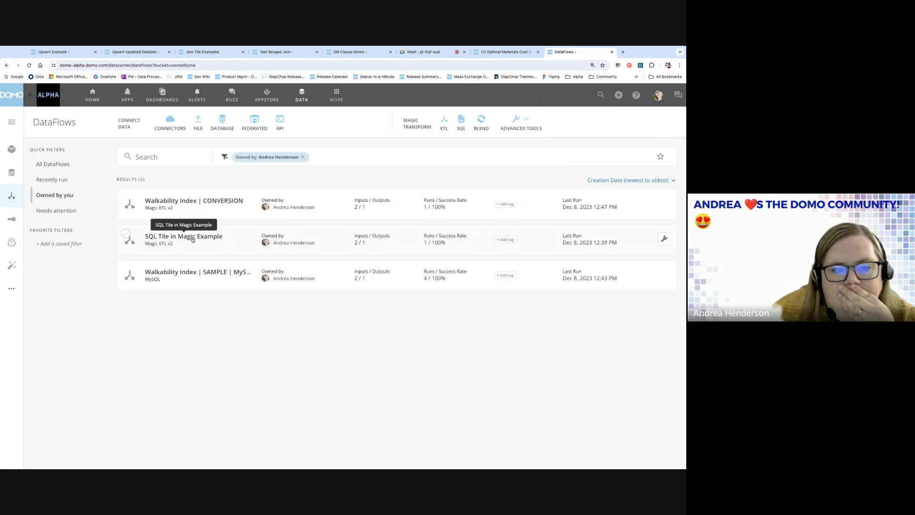
{"action": "left_click", "coordinate": [178, 272]}
{"action": "left_click", "coordinate": [666, 132]}
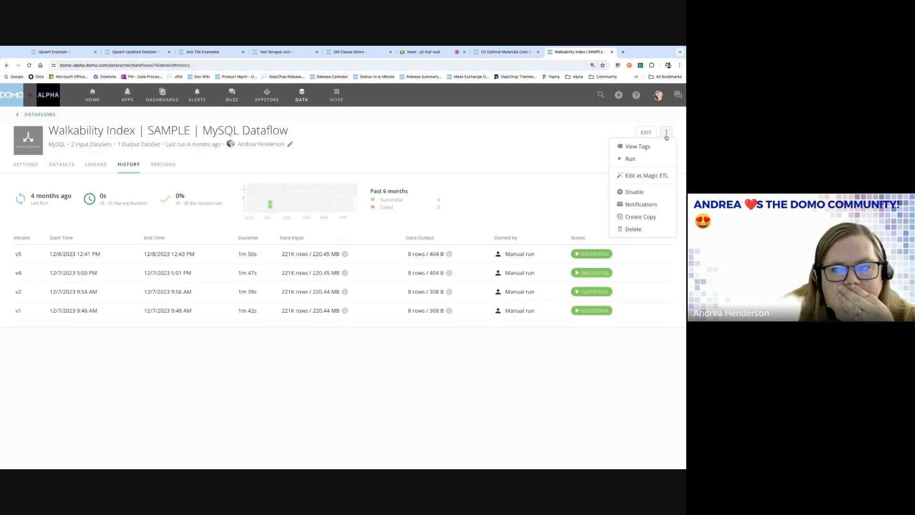
{"action": "left_click", "coordinate": [637, 176]}
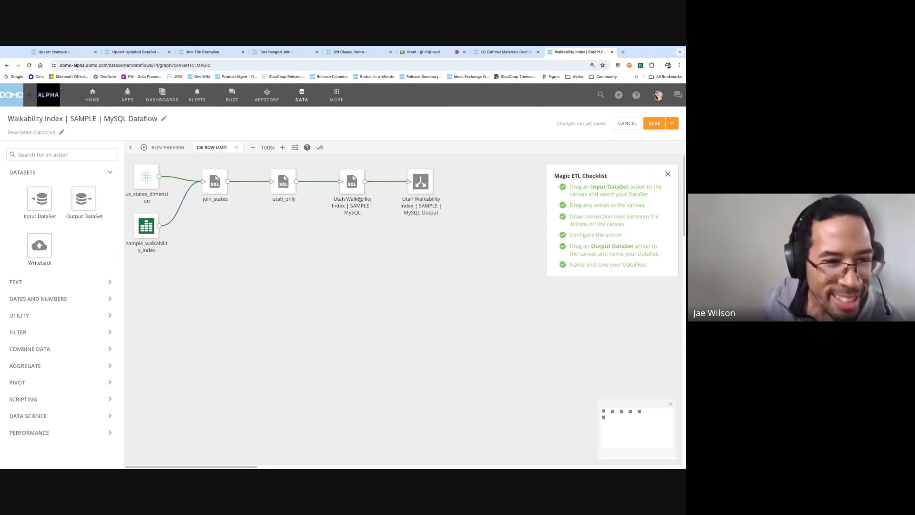
Dismiss the Magic ETL checklist and show the utah_only tile's SQL query.
{"action": "left_click", "coordinate": [672, 123]}
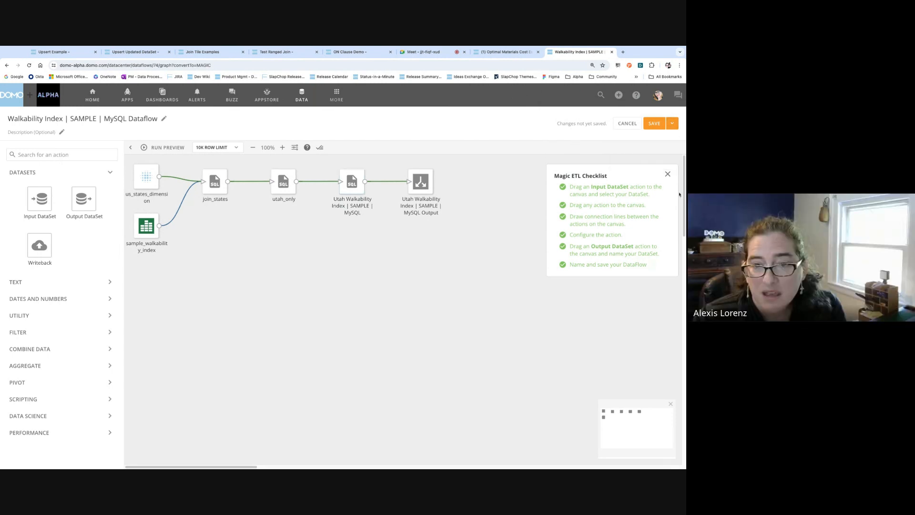
{"action": "left_click", "coordinate": [668, 174]}
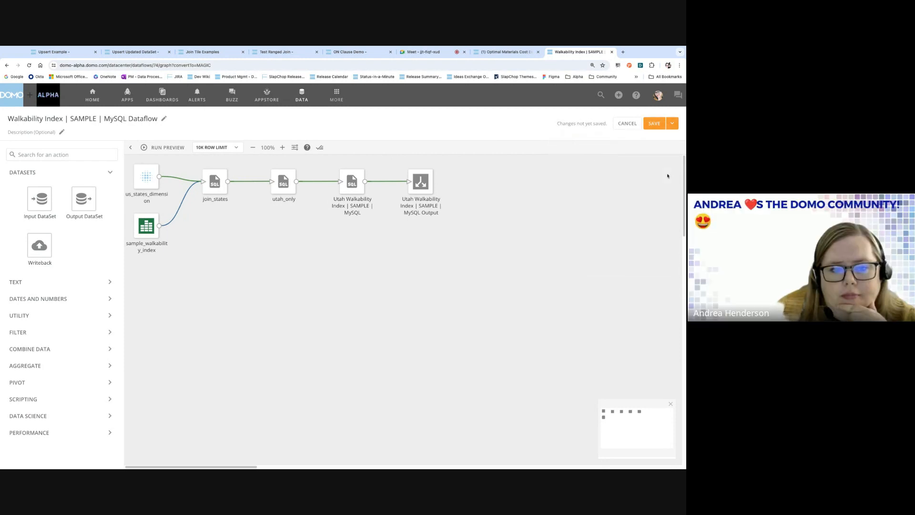
{"action": "left_click", "coordinate": [218, 196]}
{"action": "left_click", "coordinate": [288, 183]}
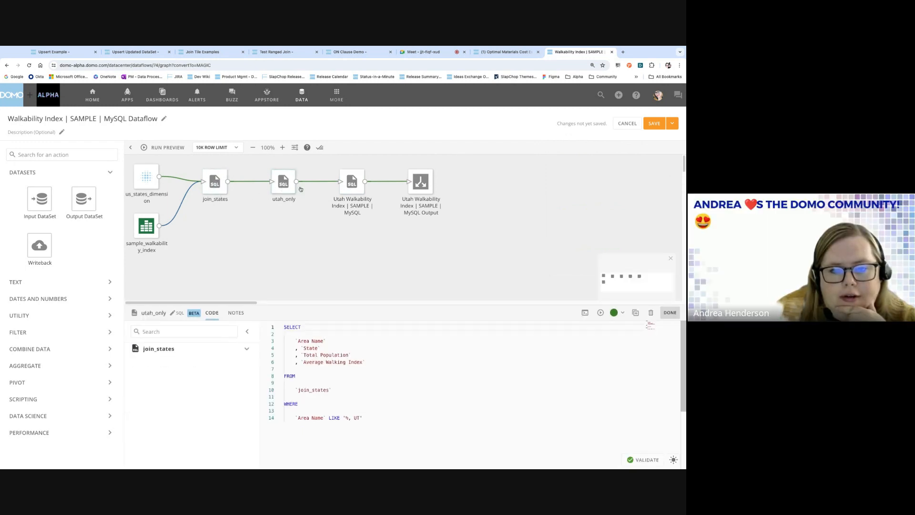
Review the Utah Walkability, utah_only and join_states SQL, then cancel the unsaved conversion.
{"action": "left_click", "coordinate": [352, 185]}
{"action": "left_click", "coordinate": [288, 189]}
{"action": "left_click", "coordinate": [216, 195]}
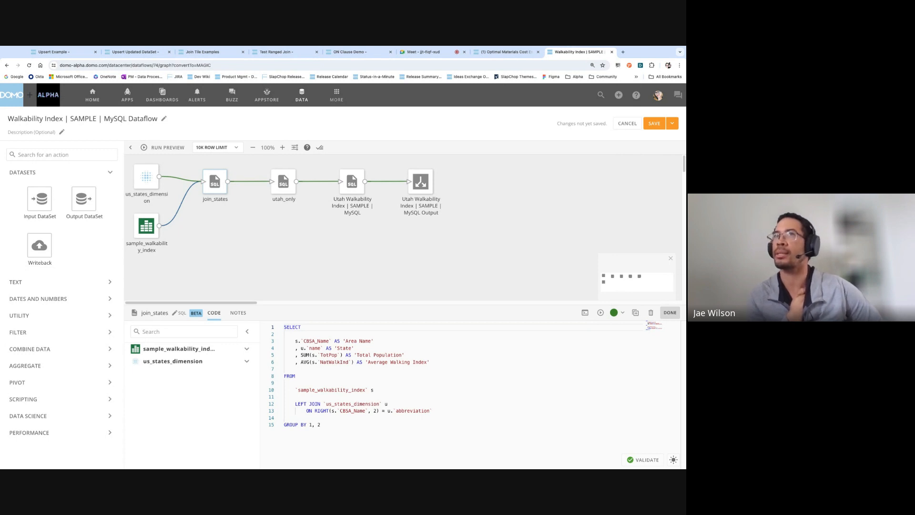
{"action": "left_click", "coordinate": [391, 133]}
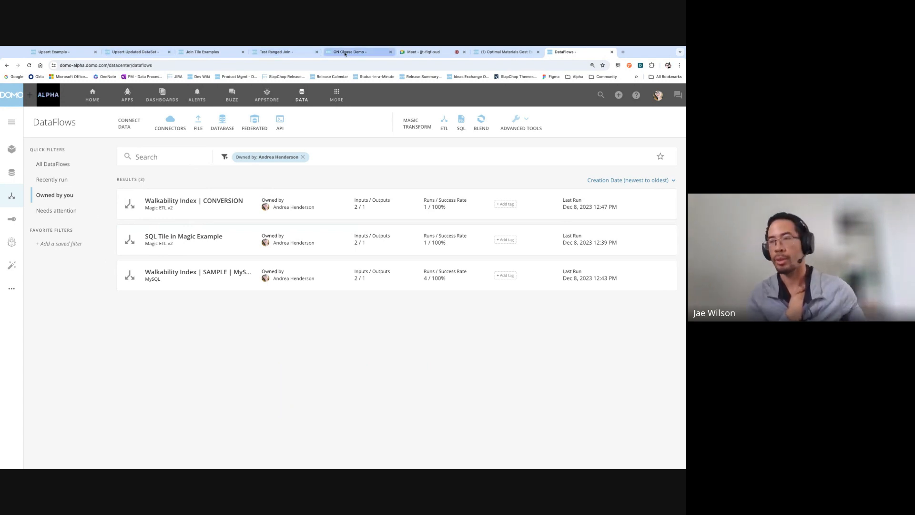
Switch to the Join Tile Examples and Test Ranged Join tabs, then go back one page.
{"action": "left_click", "coordinate": [206, 54]}
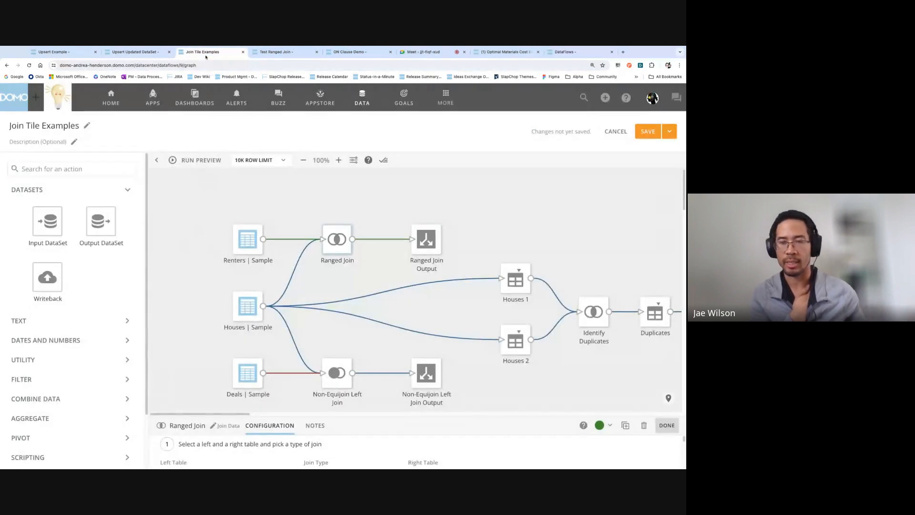
{"action": "scroll", "coordinate": [400, 415], "scroll_direction": "right", "scroll_amount": 5}
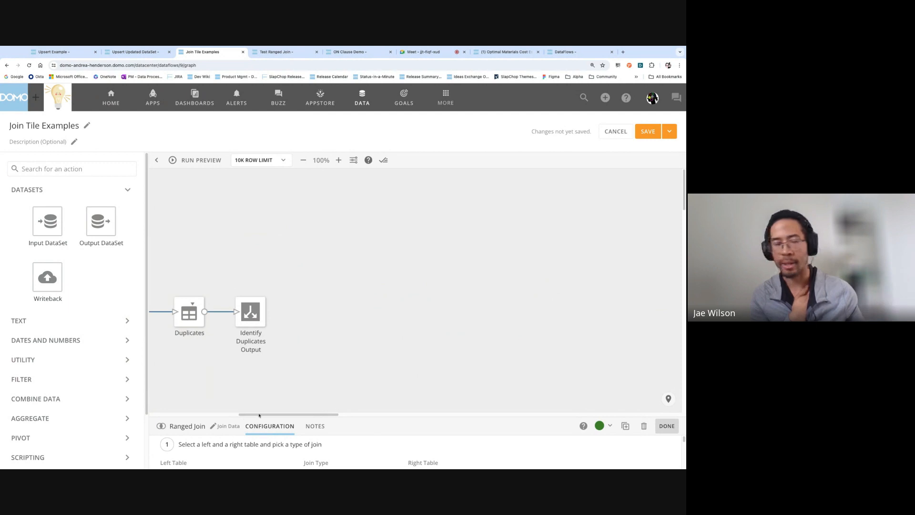
{"action": "left_click", "coordinate": [280, 52]}
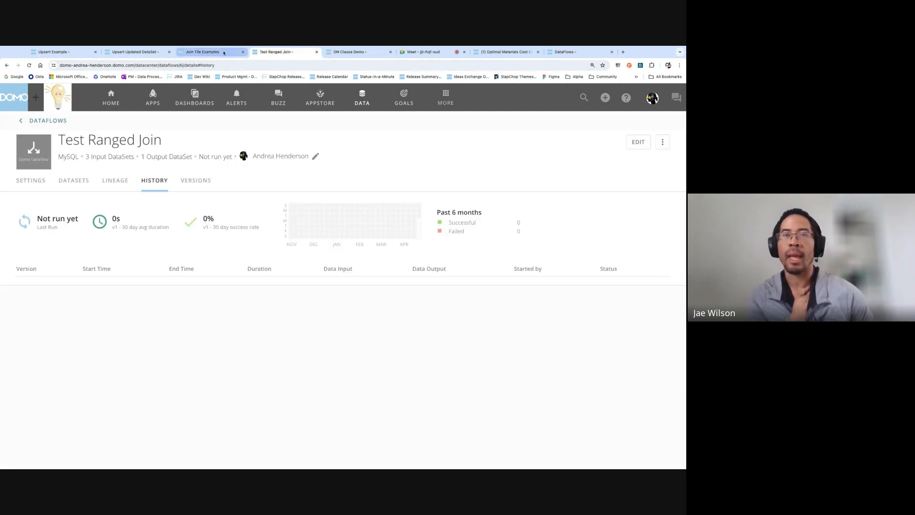
{"action": "left_click", "coordinate": [6, 65]}
Return to SQL Tile Example, open it for editing and display its SQL tile's BETWEEN-join query.
{"action": "left_click", "coordinate": [7, 65]}
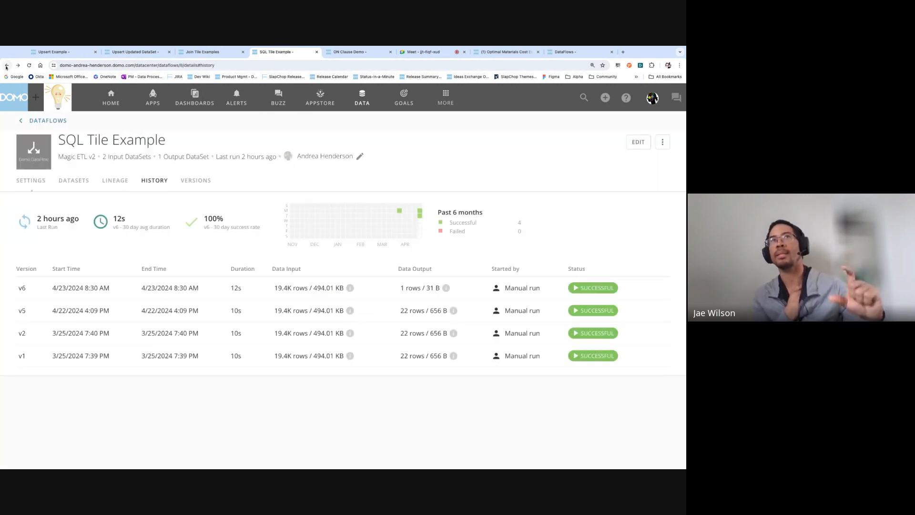
{"action": "left_click", "coordinate": [639, 142]}
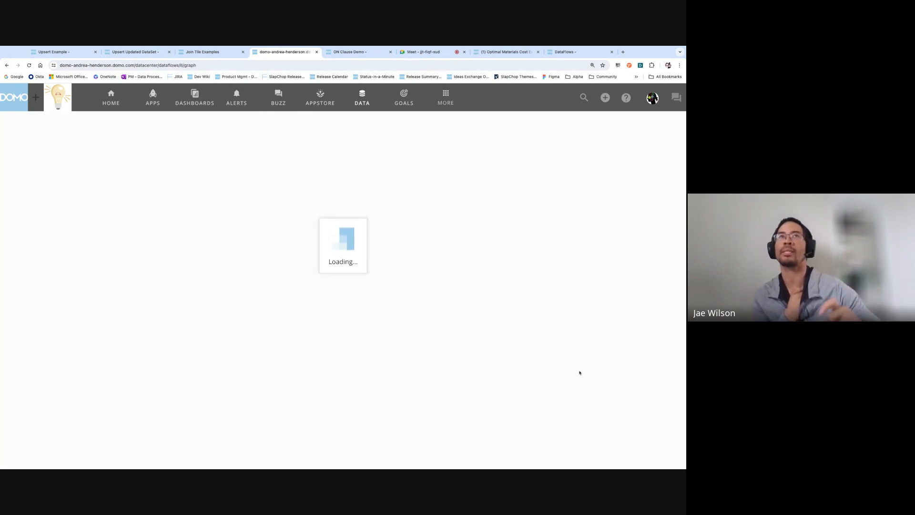
{"action": "left_click", "coordinate": [372, 368]}
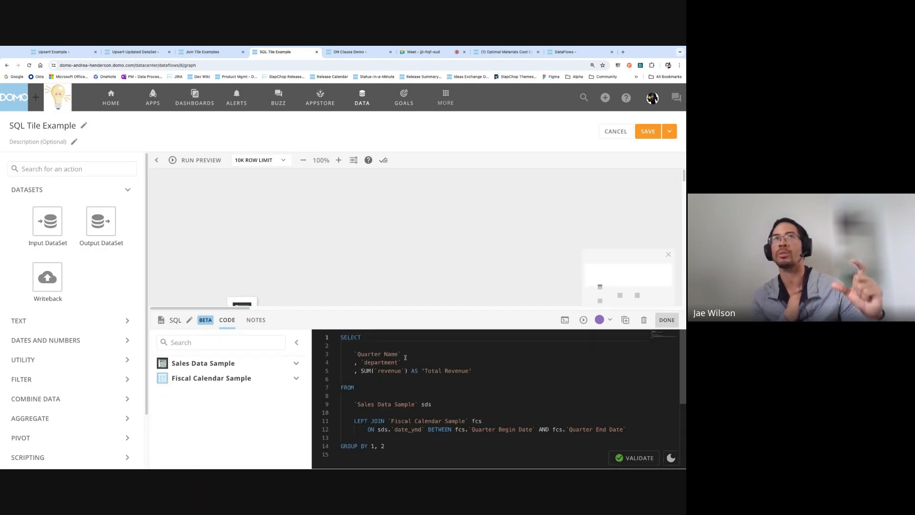
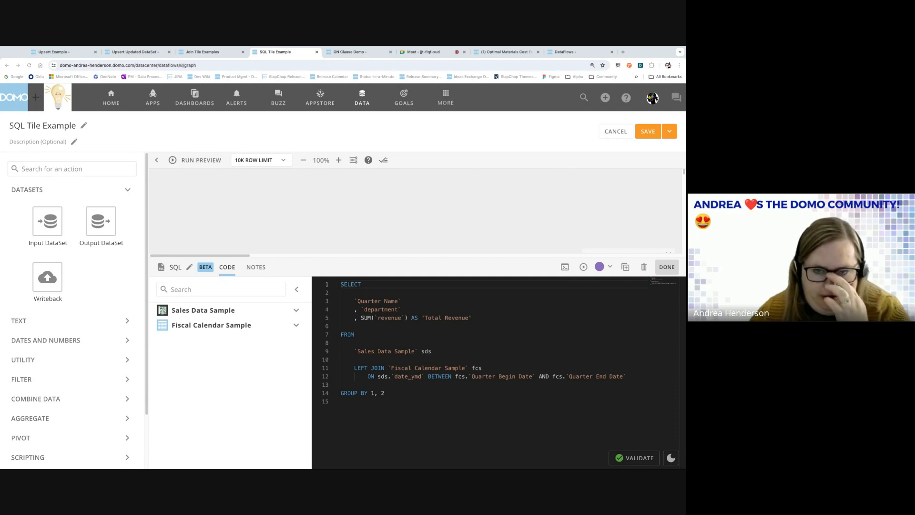
Enlarge the dataflow graph area, then bring up the Upsert Example run history (v3–v11).
{"action": "left_click_drag", "start_coordinate": [352, 258], "coordinate": [355, 290]}
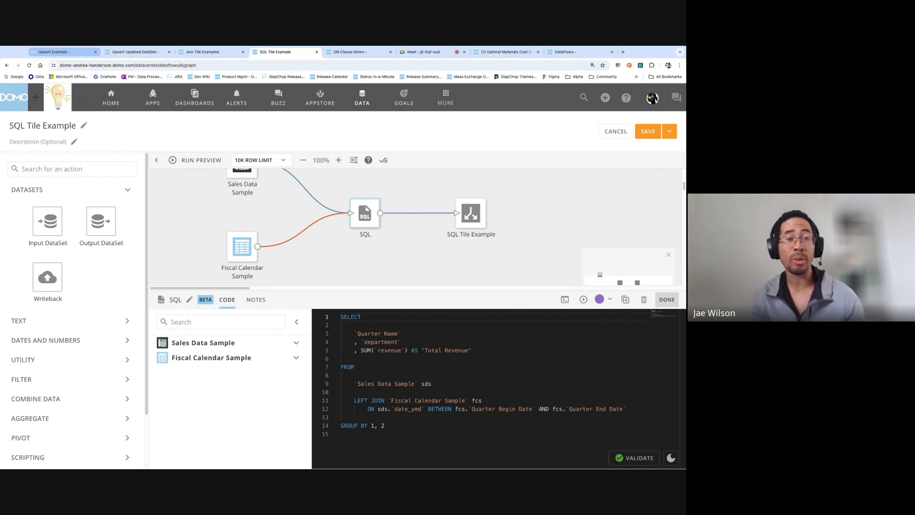
{"action": "left_click", "coordinate": [62, 51]}
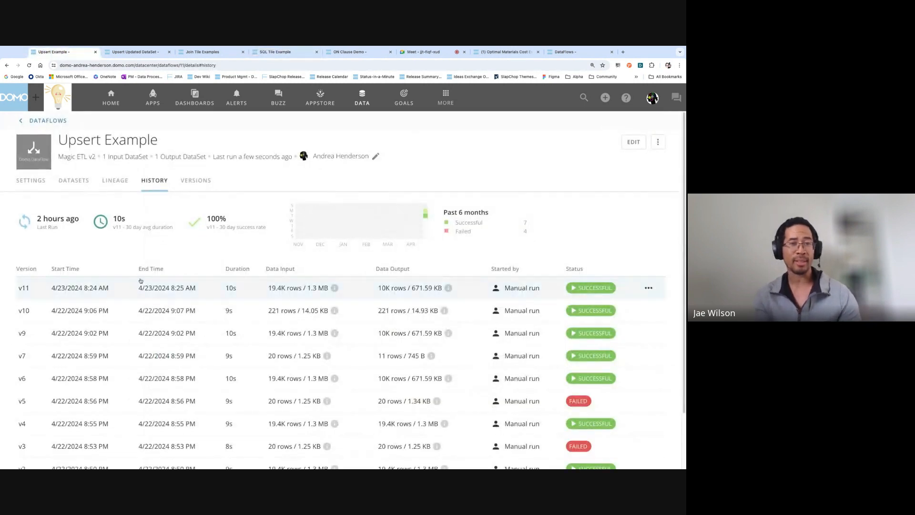
Open Upsert Example for editing and align the Sales Transaction Data Sample tile with the others.
{"action": "left_click", "coordinate": [635, 144]}
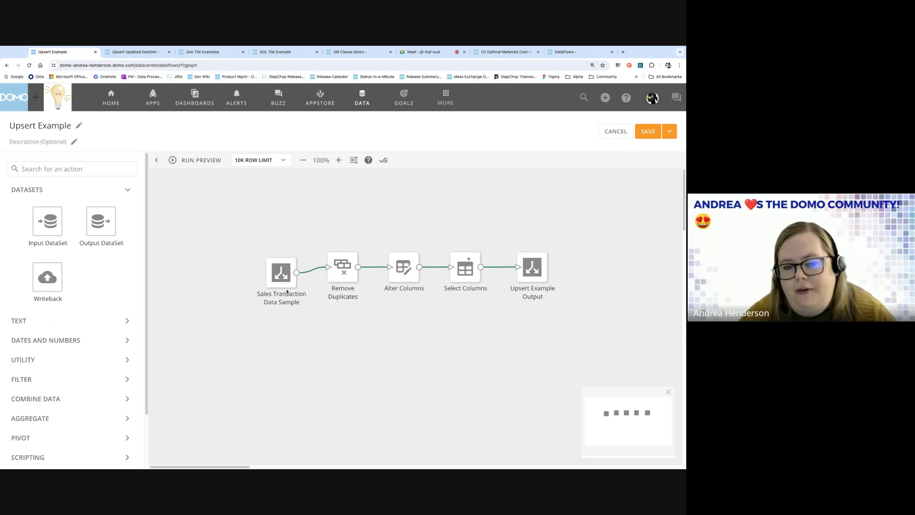
{"action": "left_click_drag", "start_coordinate": [282, 284], "coordinate": [281, 279]}
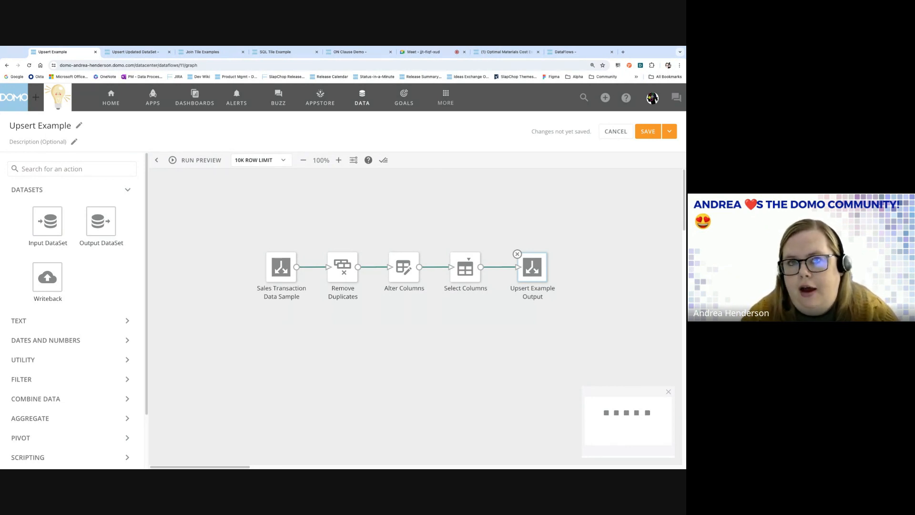
Set the Upsert Example Output update method to Upsert with transaction_id as upsert key.
{"action": "left_click", "coordinate": [528, 272]}
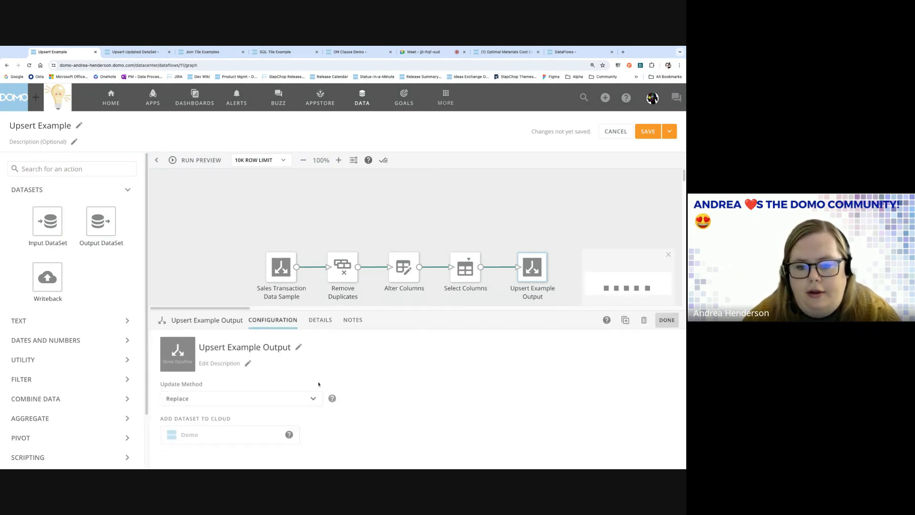
{"action": "left_click", "coordinate": [313, 397]}
{"action": "left_click", "coordinate": [268, 363]}
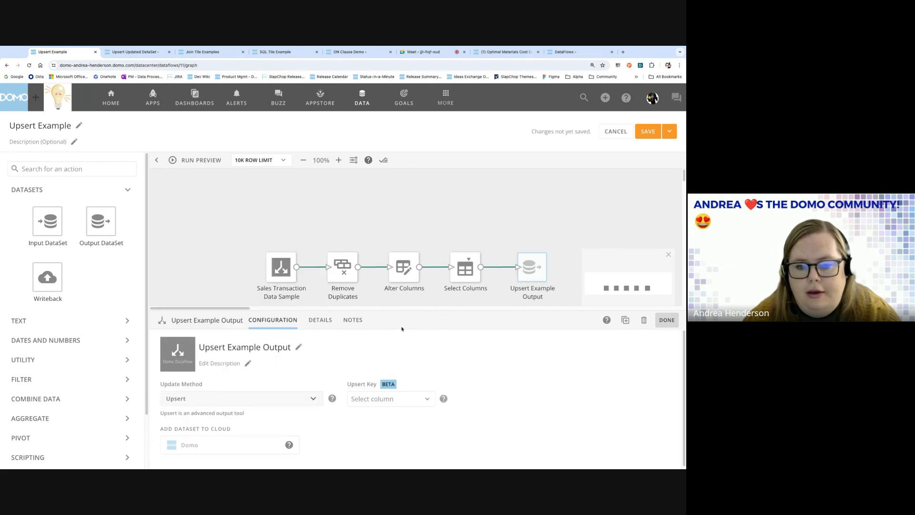
{"action": "left_click_drag", "start_coordinate": [408, 310], "coordinate": [408, 309]}
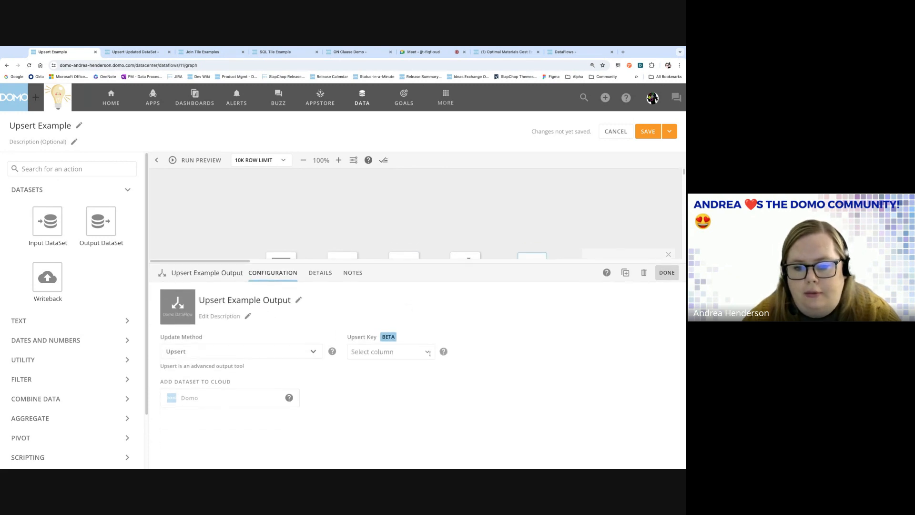
{"action": "left_click", "coordinate": [429, 353]}
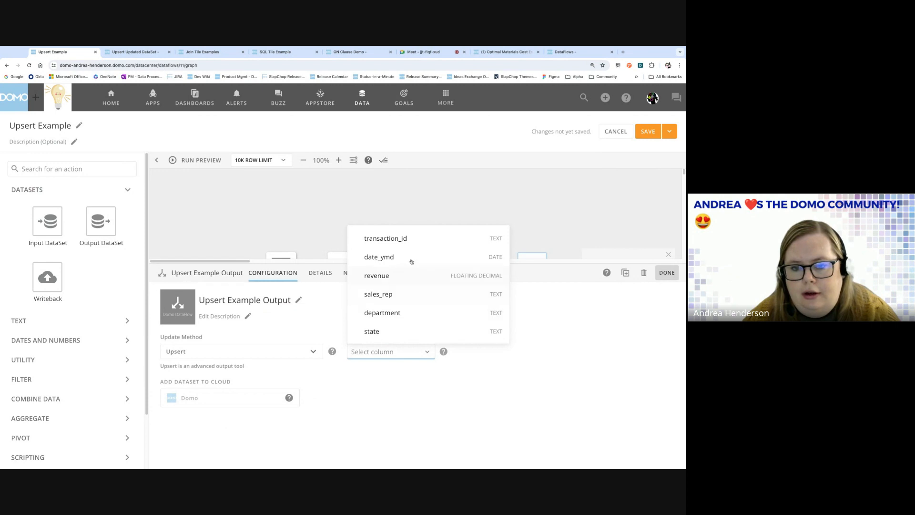
{"action": "left_click", "coordinate": [413, 238]}
{"action": "left_click", "coordinate": [605, 400]}
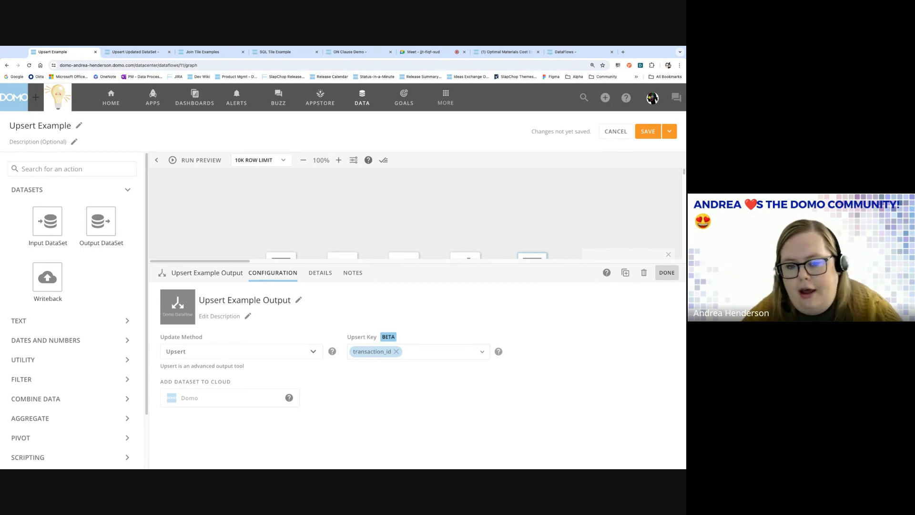
{"action": "left_click_drag", "start_coordinate": [403, 265], "coordinate": [403, 328]}
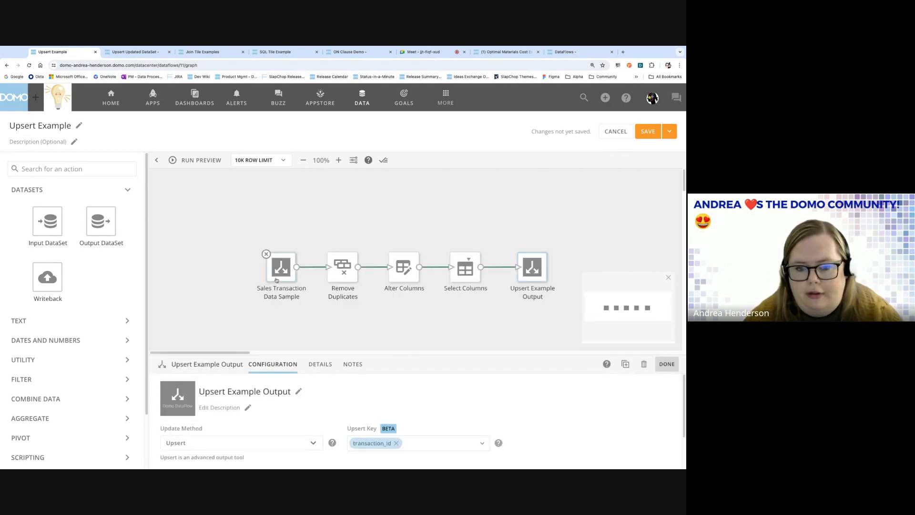
Check the Sales Transaction input's data selection, left at All, and the output settings.
{"action": "left_click", "coordinate": [277, 262]}
{"action": "left_click", "coordinate": [436, 348]}
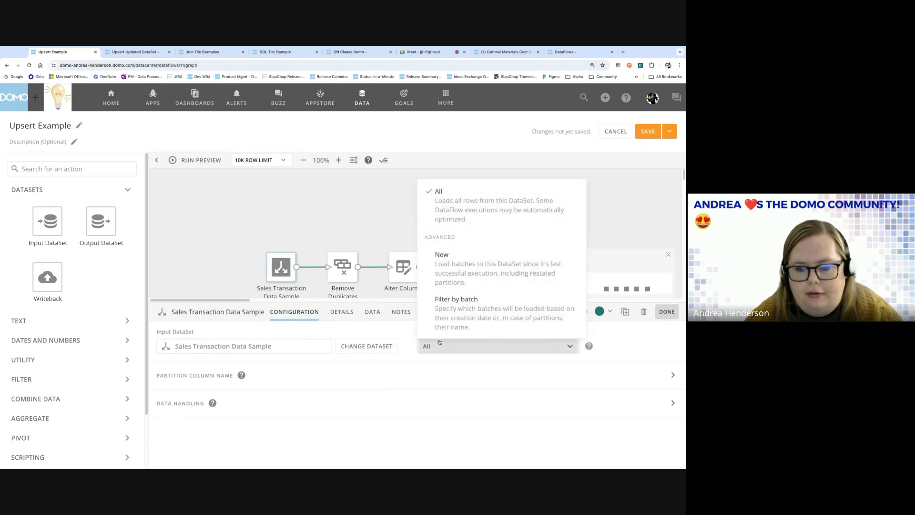
{"action": "left_click", "coordinate": [351, 195]}
{"action": "left_click", "coordinate": [532, 267]}
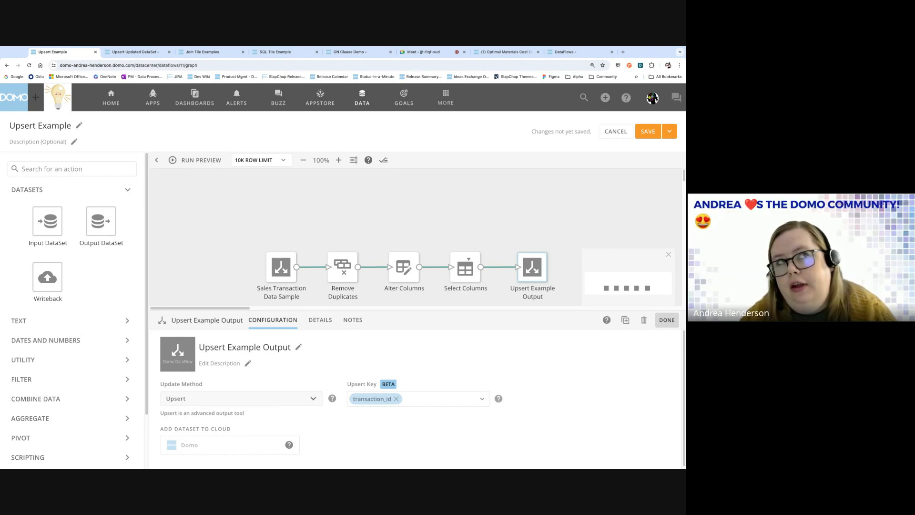
Recheck input and output settings, then begin changing the Sales Transaction input dataset.
{"action": "left_click", "coordinate": [281, 267]}
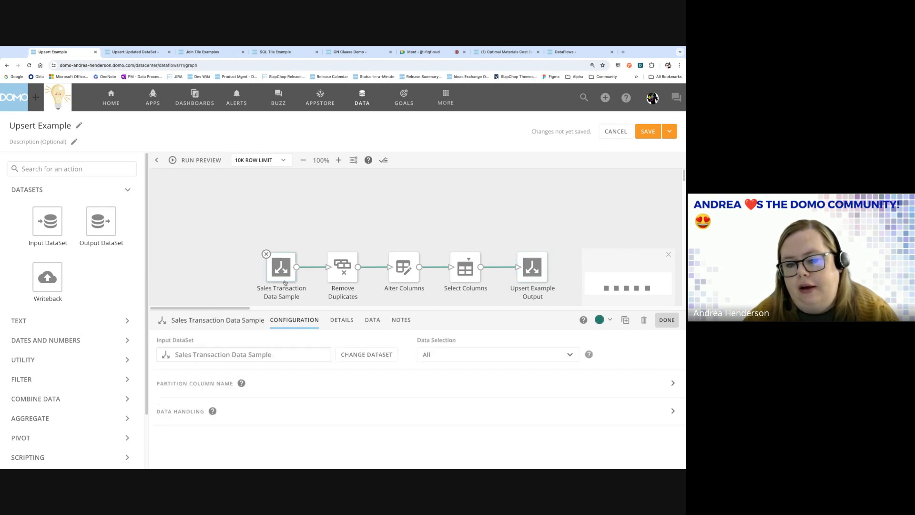
{"action": "left_click", "coordinate": [456, 355]}
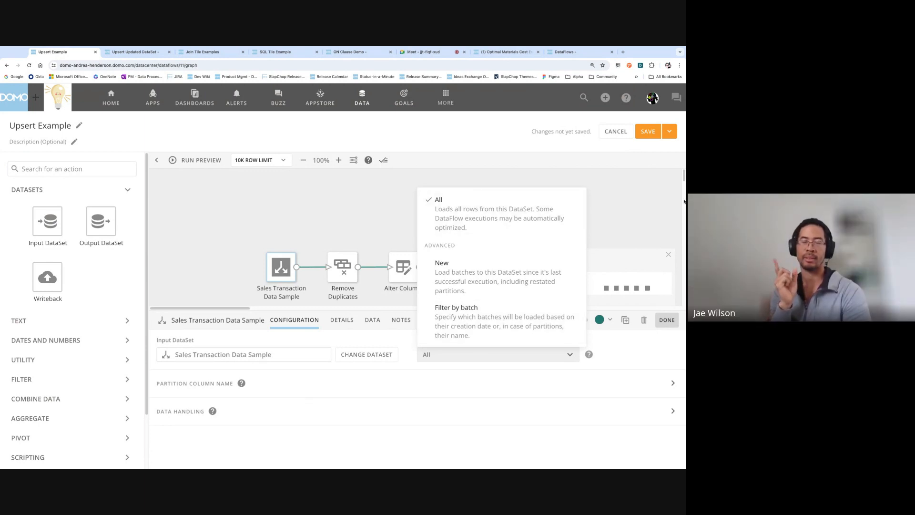
{"action": "left_click", "coordinate": [438, 199]}
{"action": "left_click", "coordinate": [540, 270]}
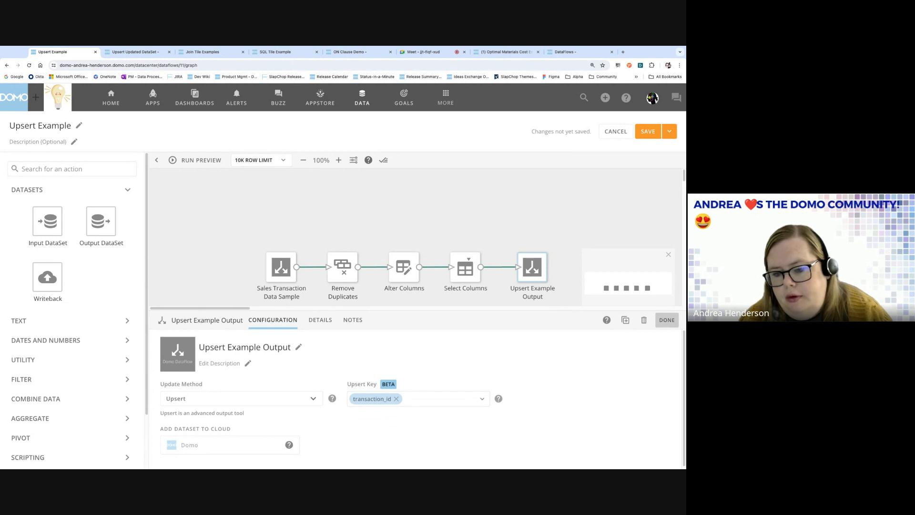
{"action": "left_click", "coordinate": [667, 320]}
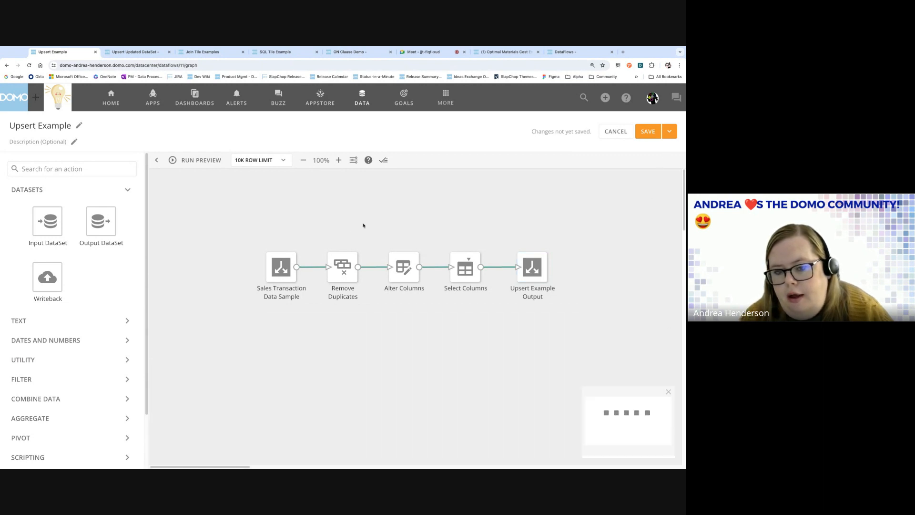
{"action": "left_click", "coordinate": [270, 266]}
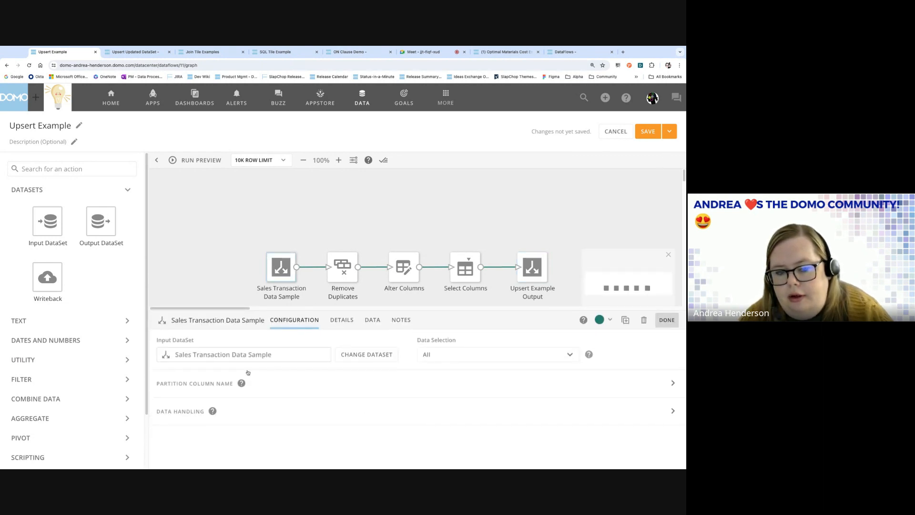
{"action": "left_click", "coordinate": [341, 355]}
Pick Upsert Updated DataSet, cancel the swap, and view that dataset's 221-row data table.
{"action": "left_click", "coordinate": [214, 234]}
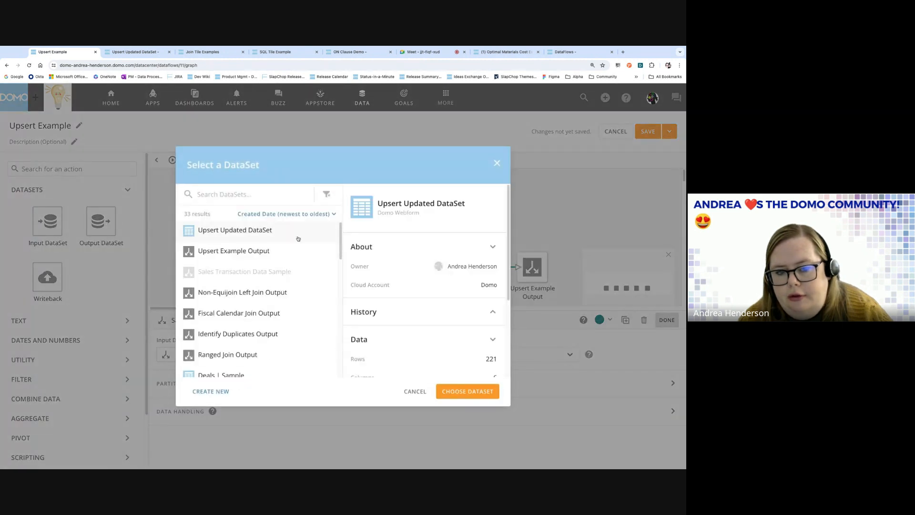
{"action": "left_click", "coordinate": [413, 392]}
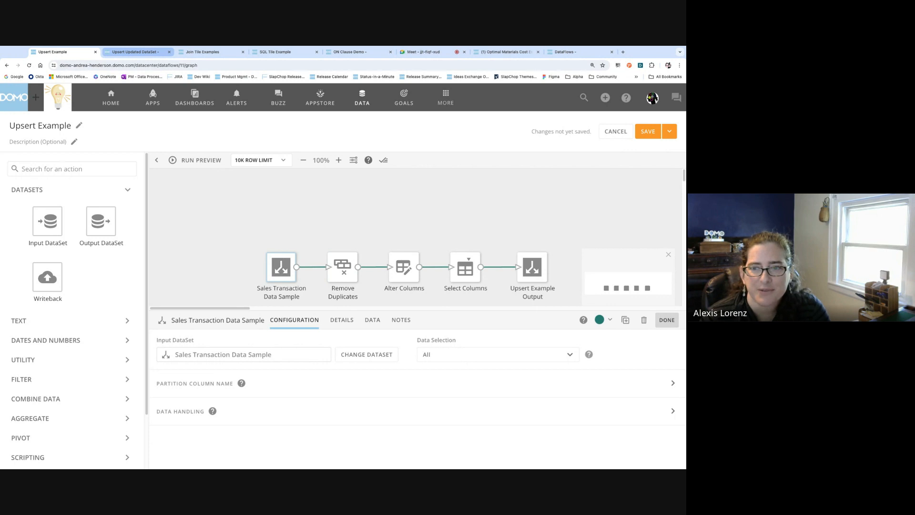
{"action": "left_click", "coordinate": [135, 52]}
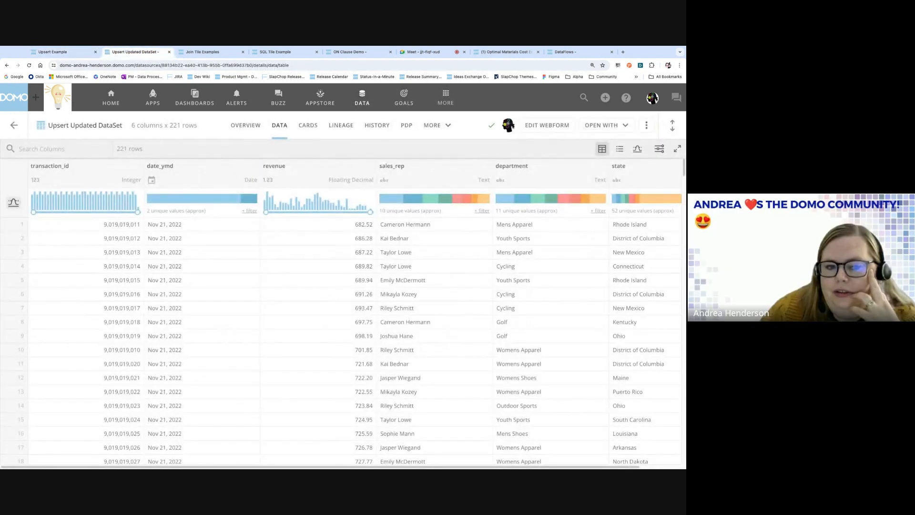
In the webform, change the state value of the first three rows to CHANGED.
{"action": "left_click", "coordinate": [546, 125]}
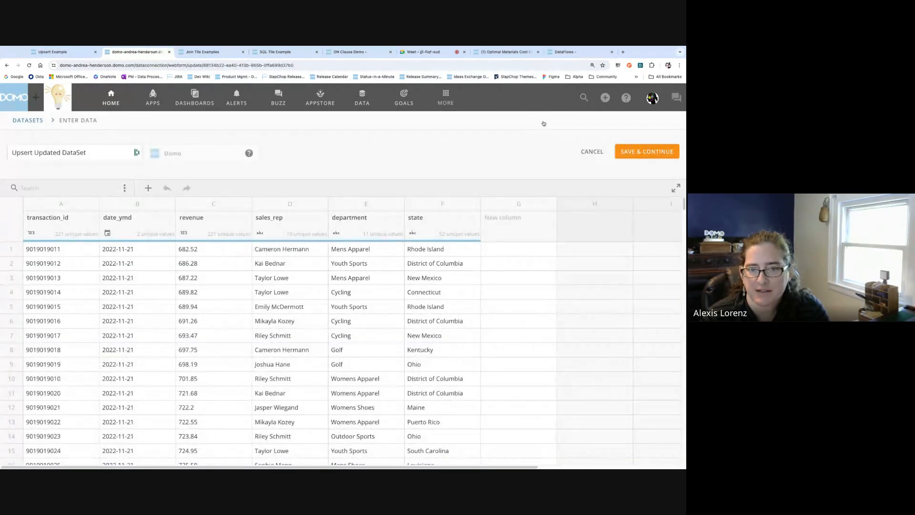
{"action": "left_click", "coordinate": [422, 253]}
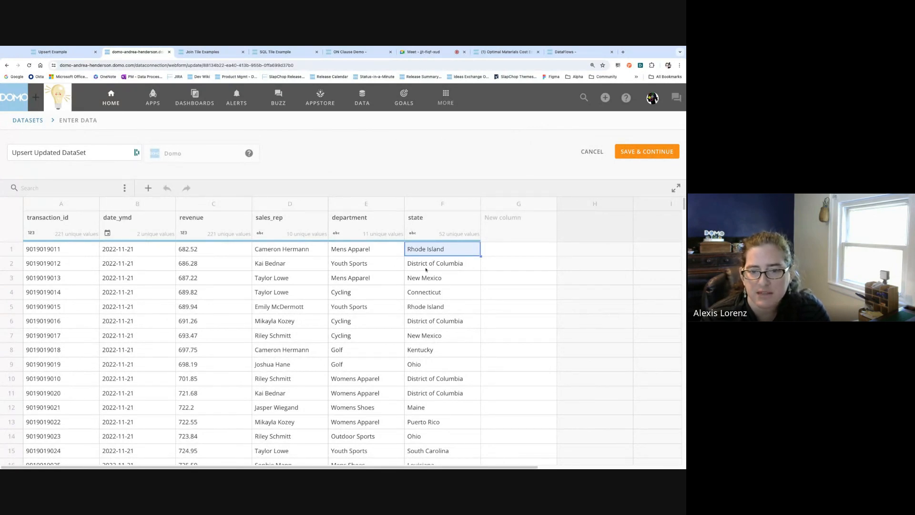
{"action": "type", "text": "CHA"}
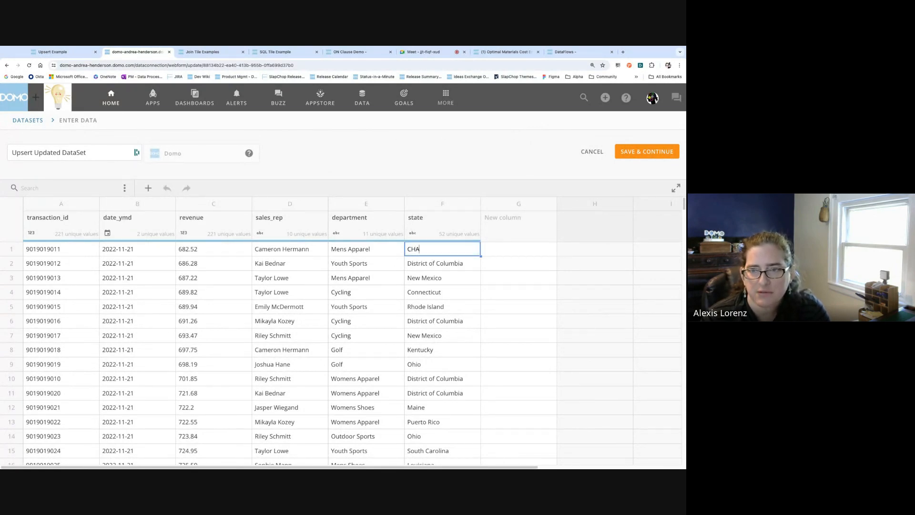
{"action": "type", "text": "NGED"}
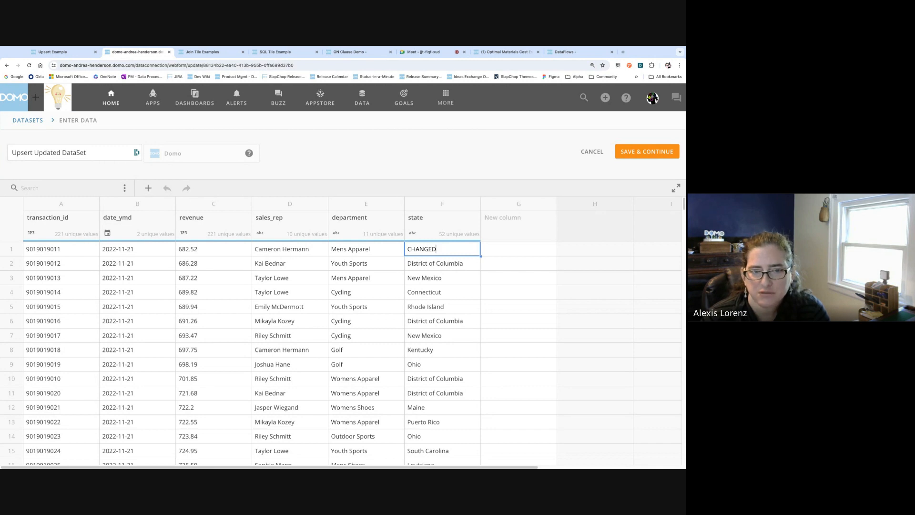
{"action": "left_click", "coordinate": [436, 266]}
{"action": "type", "text": "CHANGED"}
{"action": "left_click", "coordinate": [439, 279]}
{"action": "type", "text": "CHANGED"}
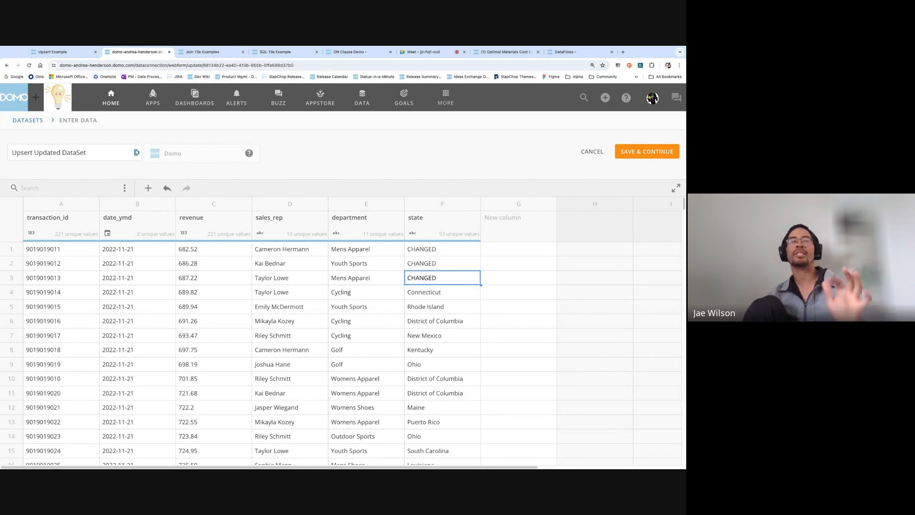
Save the webform edits, view the data table, and return to the Upsert Example editor.
{"action": "left_click", "coordinate": [634, 151]}
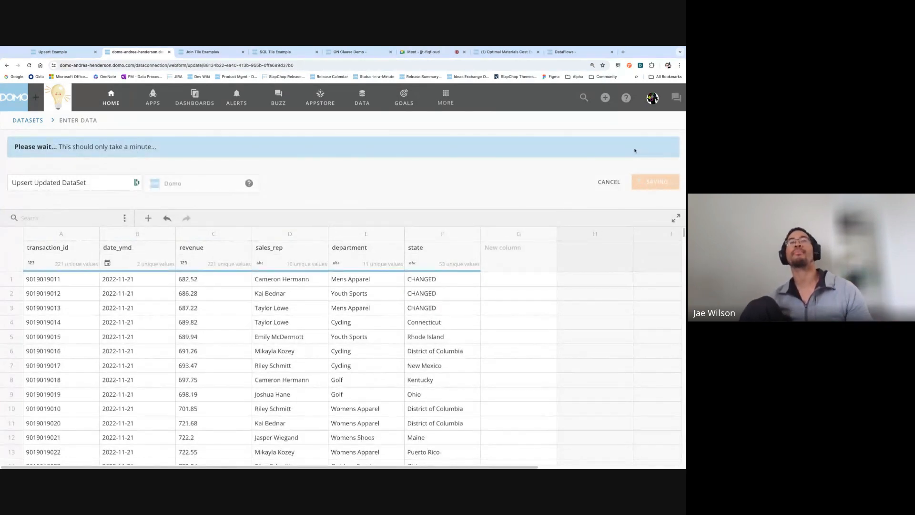
{"action": "left_click", "coordinate": [279, 135]}
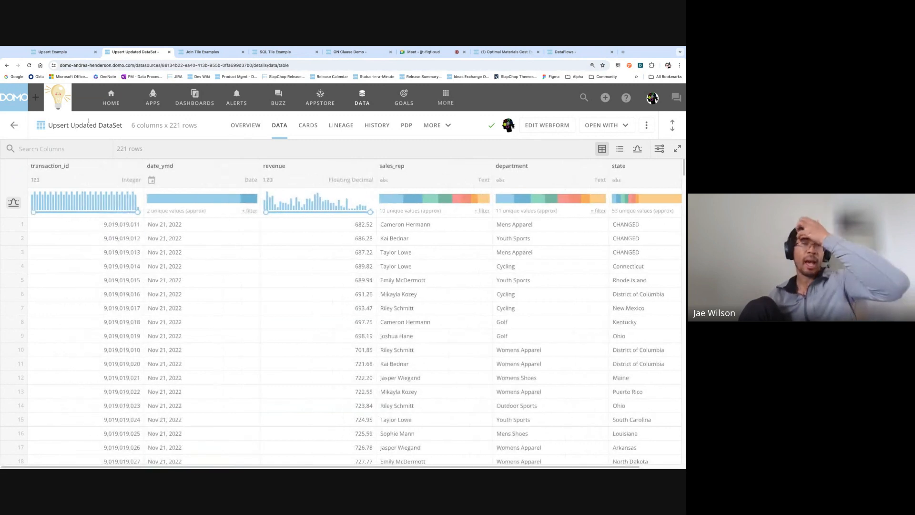
{"action": "left_click", "coordinate": [64, 54]}
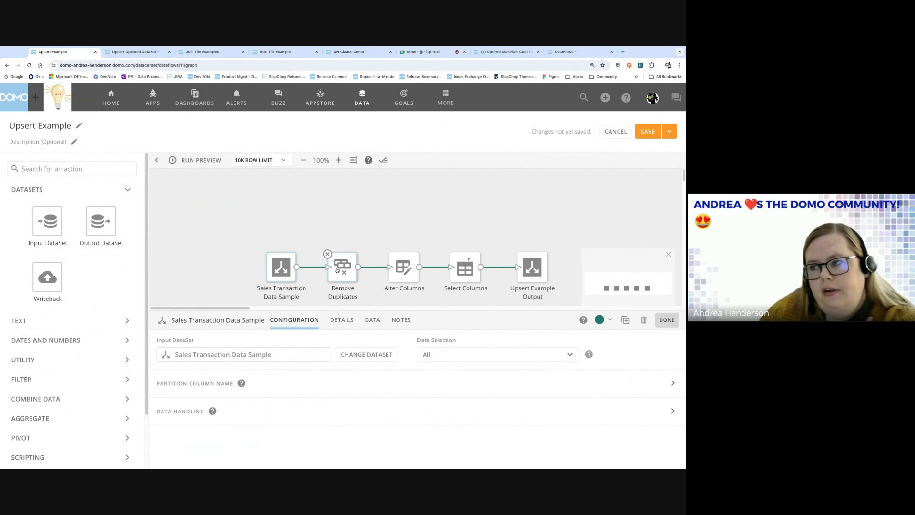
Replace the dataflow's input with Upsert Updated DataSet.
{"action": "left_click_drag", "start_coordinate": [337, 270], "coordinate": [340, 249]}
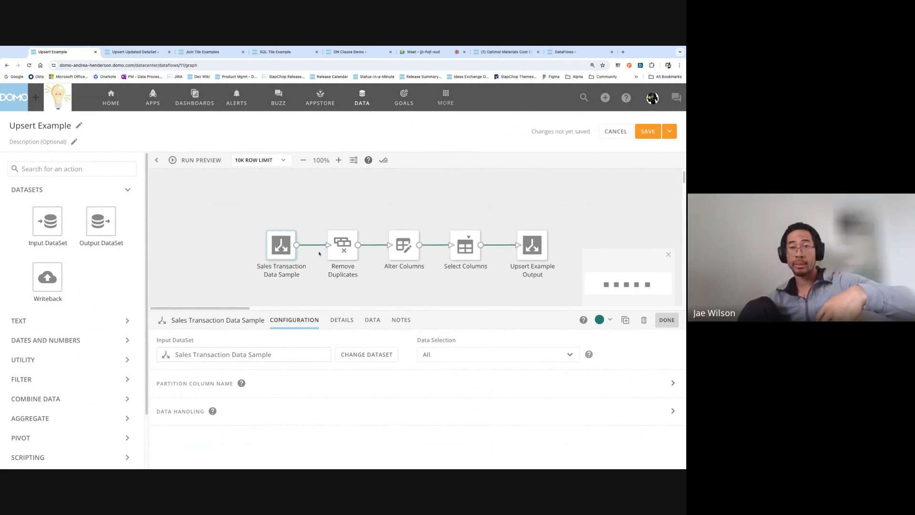
{"action": "left_click", "coordinate": [375, 355]}
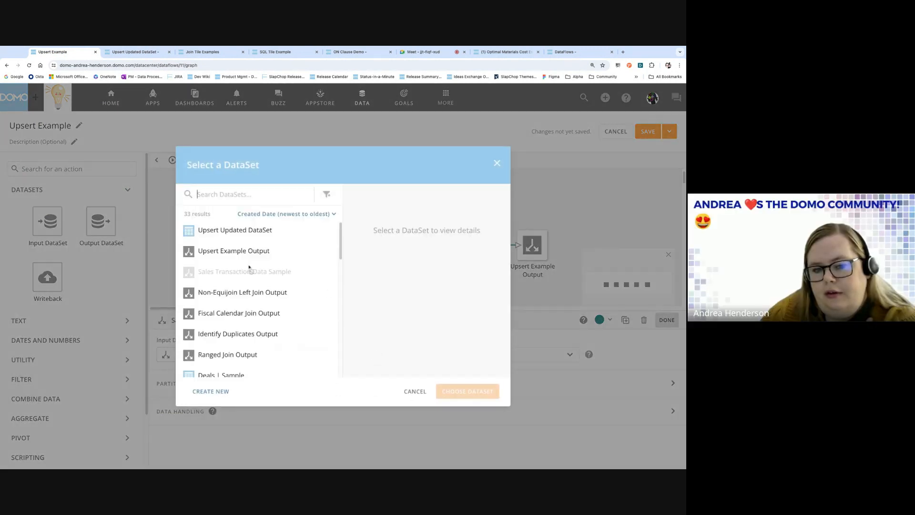
{"action": "left_click", "coordinate": [230, 232]}
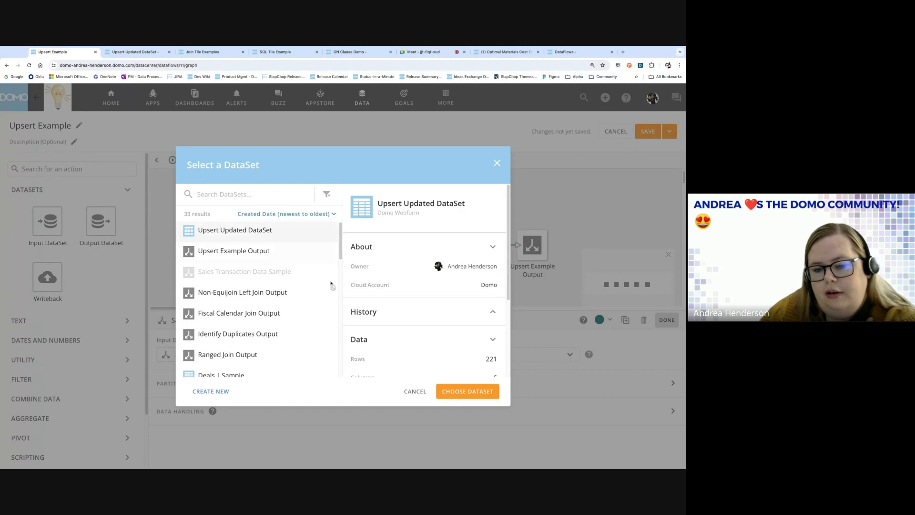
{"action": "left_click", "coordinate": [455, 392]}
Make Remove Duplicates check for duplicates on transaction_id.
{"action": "left_click", "coordinate": [343, 248]}
{"action": "left_click", "coordinate": [284, 392]}
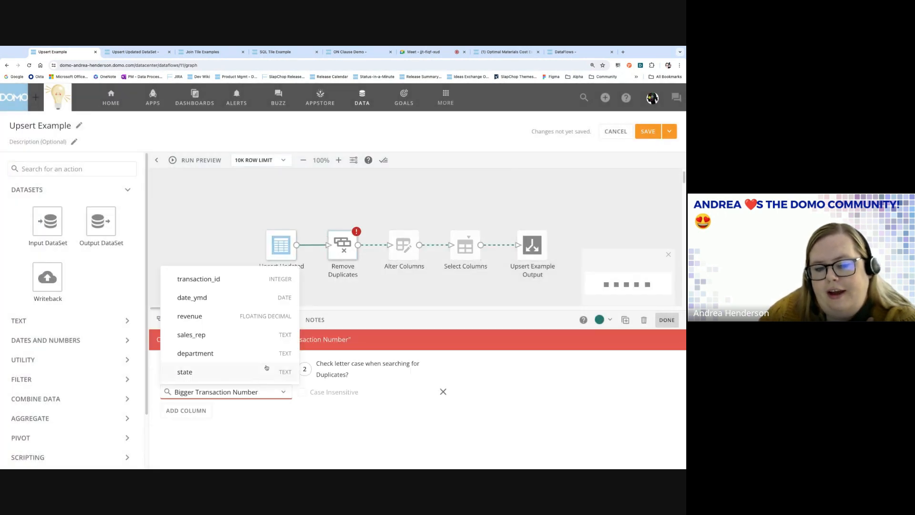
{"action": "left_click", "coordinate": [239, 280]}
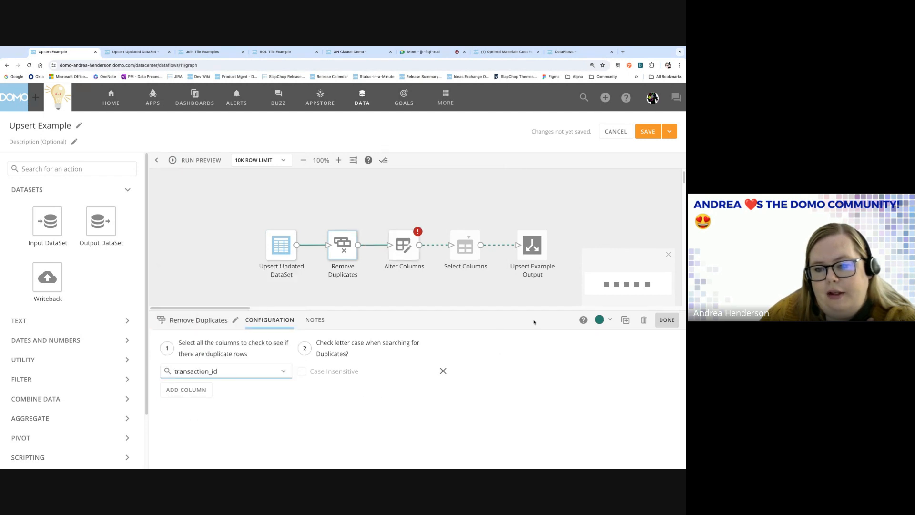
{"action": "left_click", "coordinate": [405, 254]}
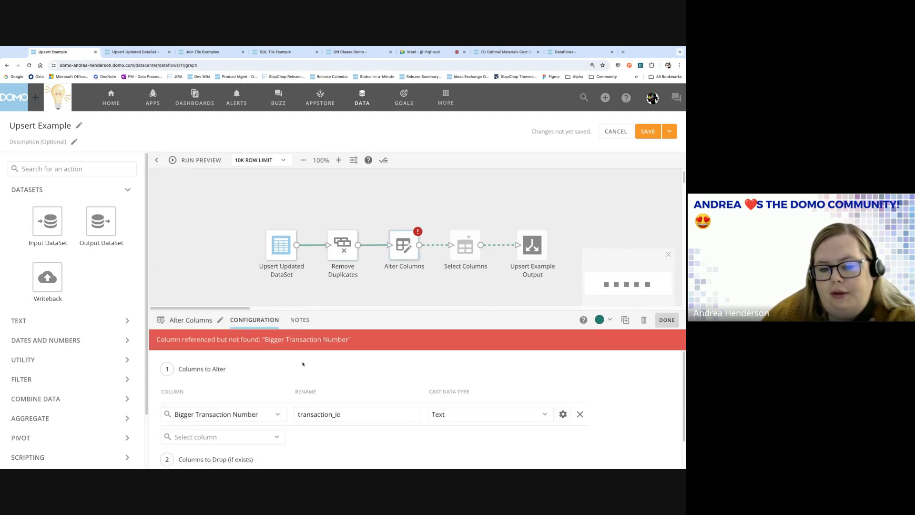
Fix Alter Columns by replacing its missing column with transaction_id.
{"action": "left_click", "coordinate": [271, 410]}
{"action": "left_click", "coordinate": [247, 300]}
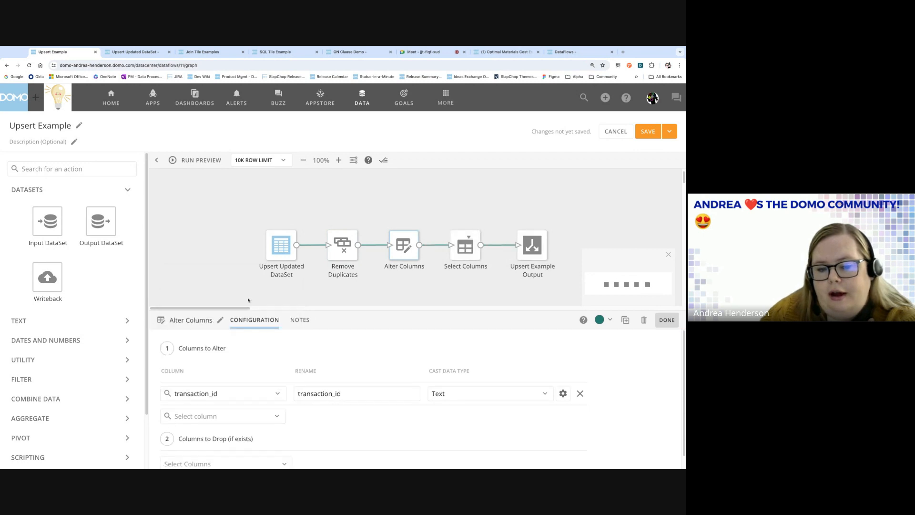
{"action": "double_click", "coordinate": [311, 387]}
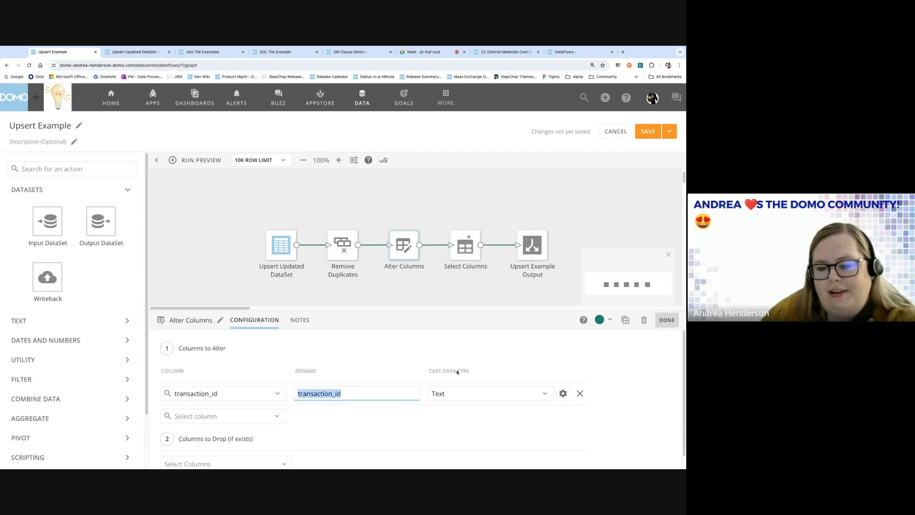
{"action": "left_click", "coordinate": [667, 320]}
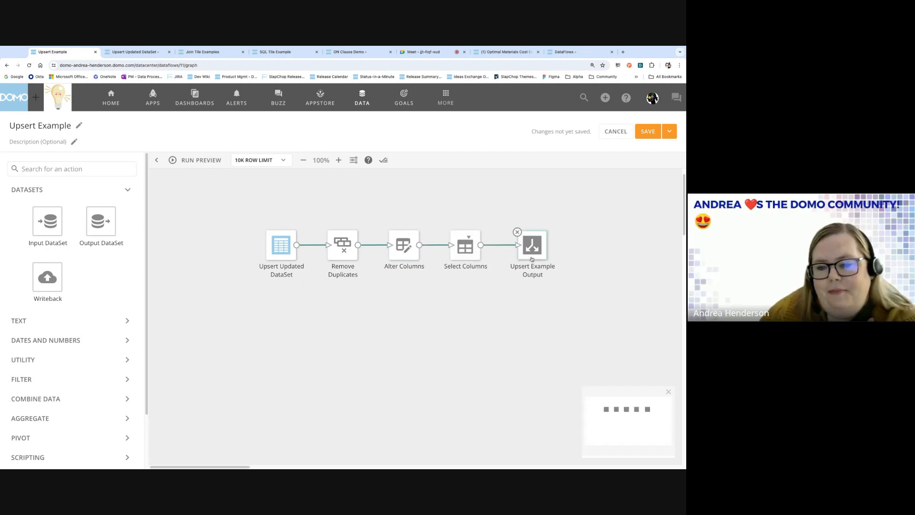
Verify the output's upsert settings and bring up the save options.
{"action": "left_click", "coordinate": [532, 257]}
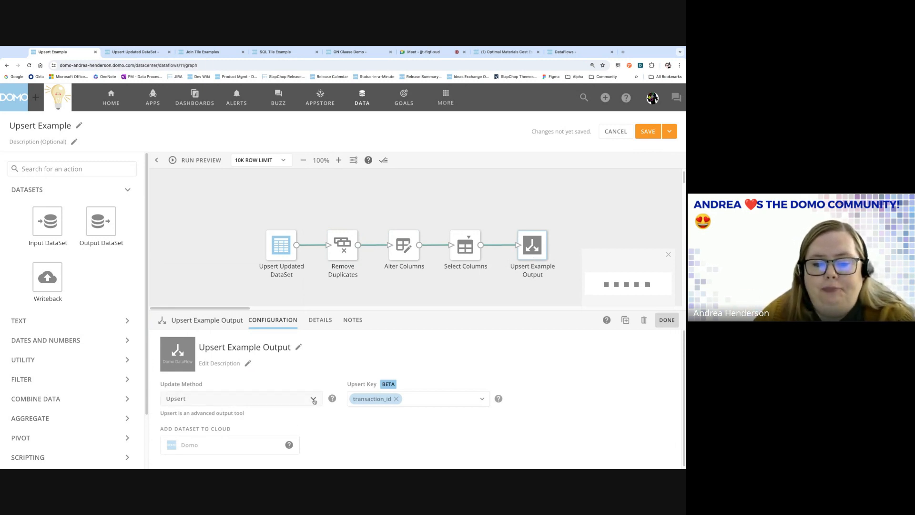
{"action": "left_click", "coordinate": [668, 323]}
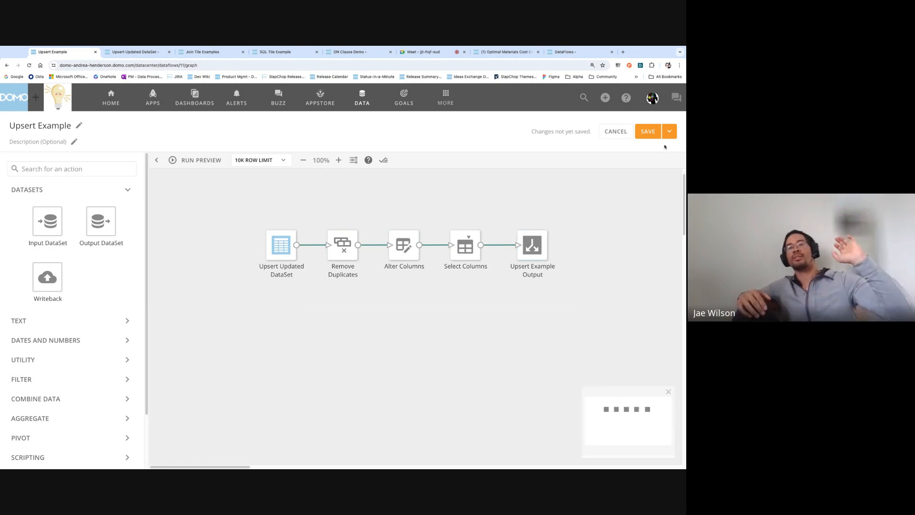
{"action": "left_click", "coordinate": [670, 131]}
Save and run the dataflow, giving a successful v12 run with 221 rows in and out.
{"action": "left_click", "coordinate": [639, 159]}
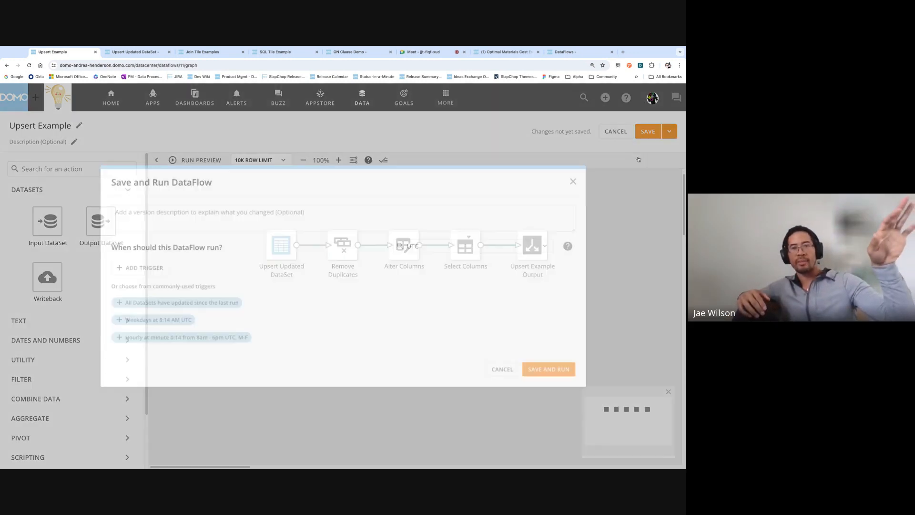
{"action": "left_click", "coordinate": [558, 373]}
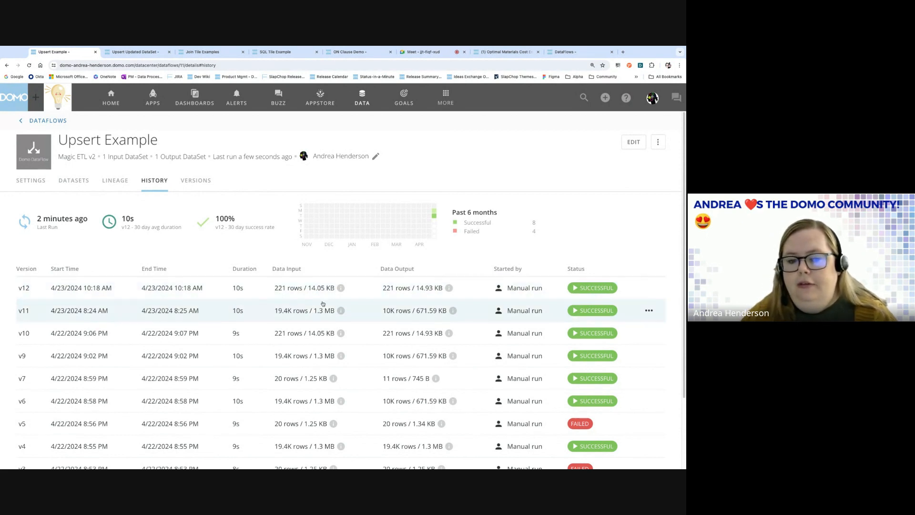
Glance at Upsert Updated DataSet, then open Upsert Example Output from the dataflow's DATASETS list.
{"action": "left_click", "coordinate": [134, 51]}
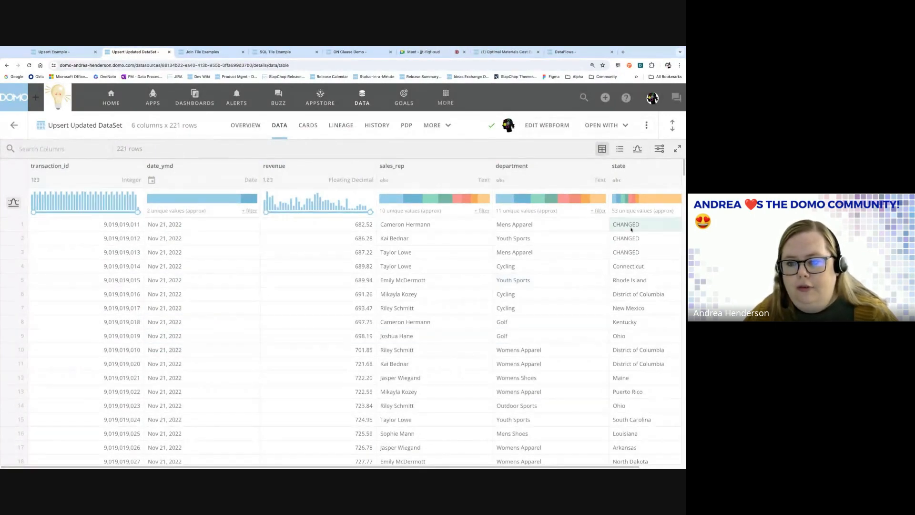
{"action": "left_click", "coordinate": [56, 52]}
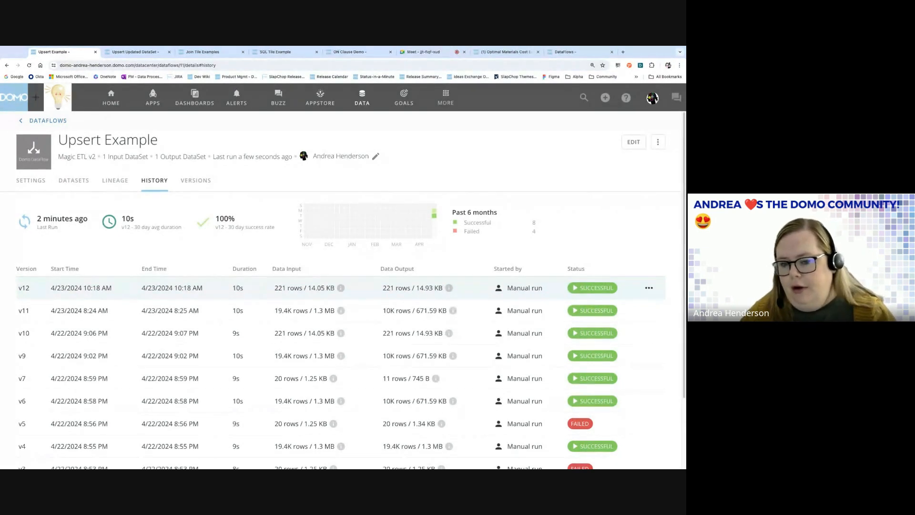
{"action": "left_click", "coordinate": [74, 181]}
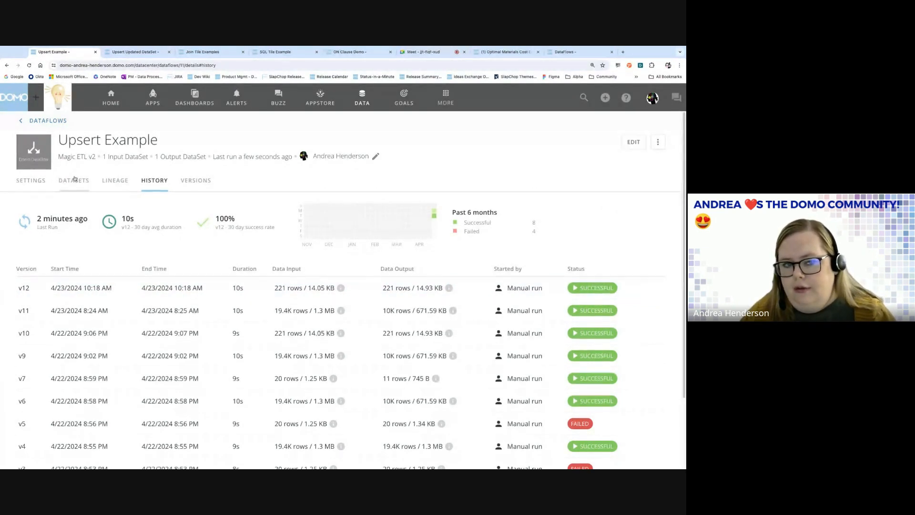
{"action": "left_click", "coordinate": [73, 355]}
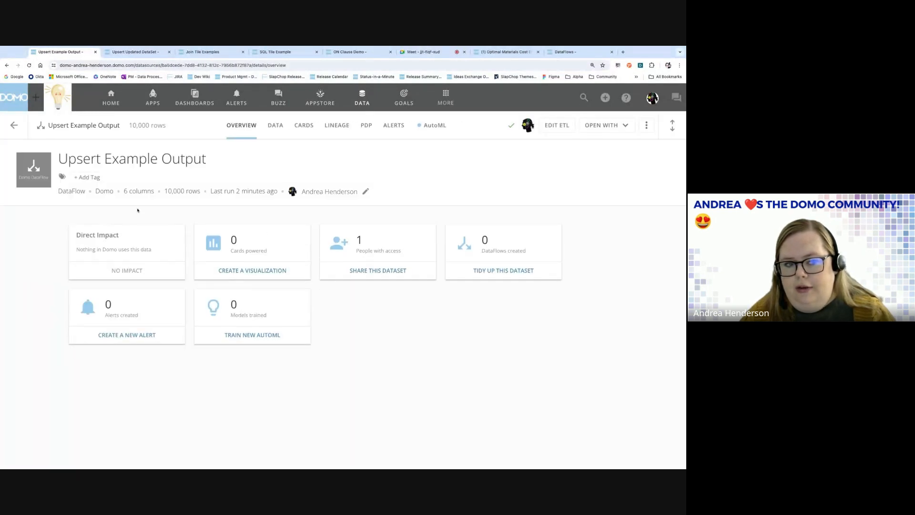
{"action": "left_click", "coordinate": [276, 125]}
{"action": "left_click", "coordinate": [114, 52]}
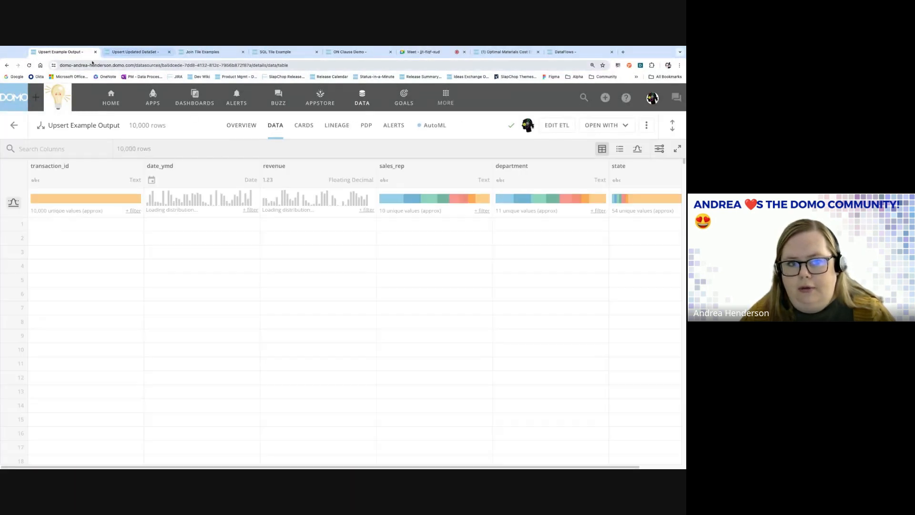
{"action": "left_click", "coordinate": [115, 226]}
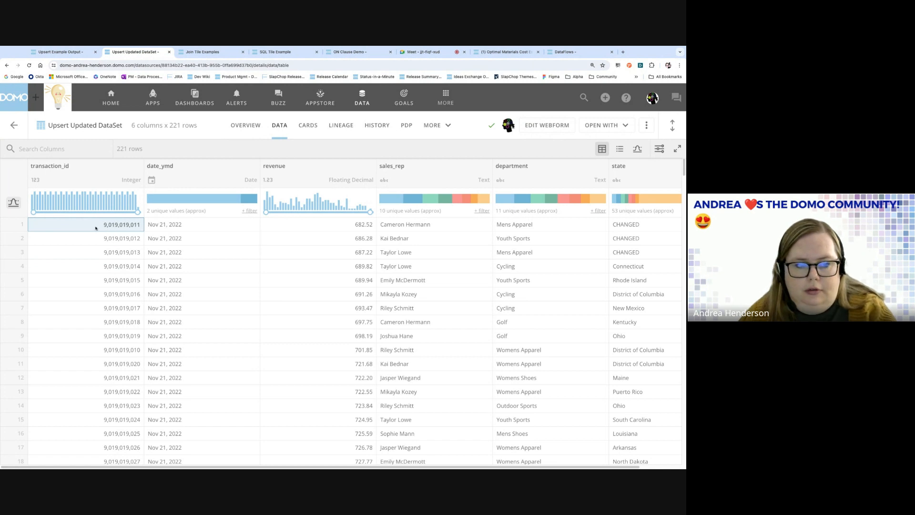
{"action": "right_click", "coordinate": [131, 225]}
{"action": "left_click", "coordinate": [149, 239]}
{"action": "left_click", "coordinate": [61, 52]}
{"action": "left_click", "coordinate": [133, 210]}
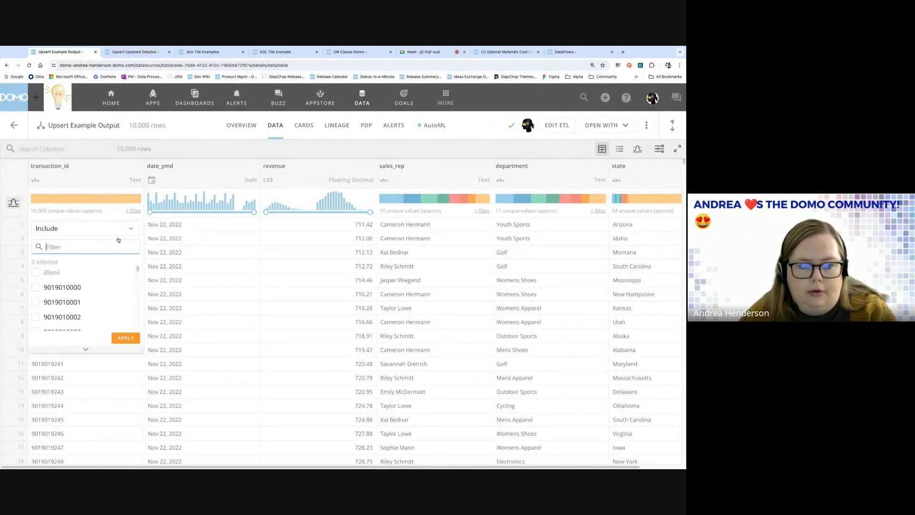
{"action": "key", "text": "ctrl+v"}
{"action": "left_click", "coordinate": [36, 272]}
{"action": "left_click", "coordinate": [125, 337]}
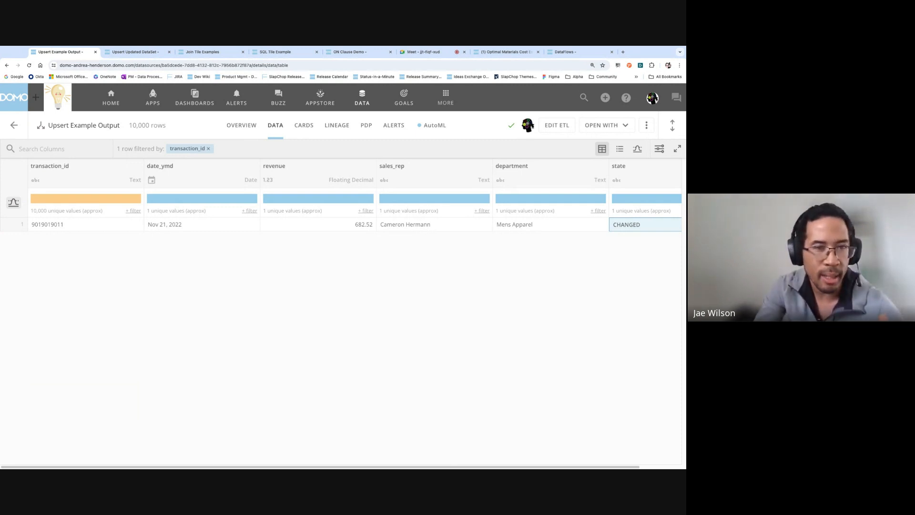
{"action": "left_click", "coordinate": [6, 66]}
{"action": "left_click", "coordinate": [6, 65]}
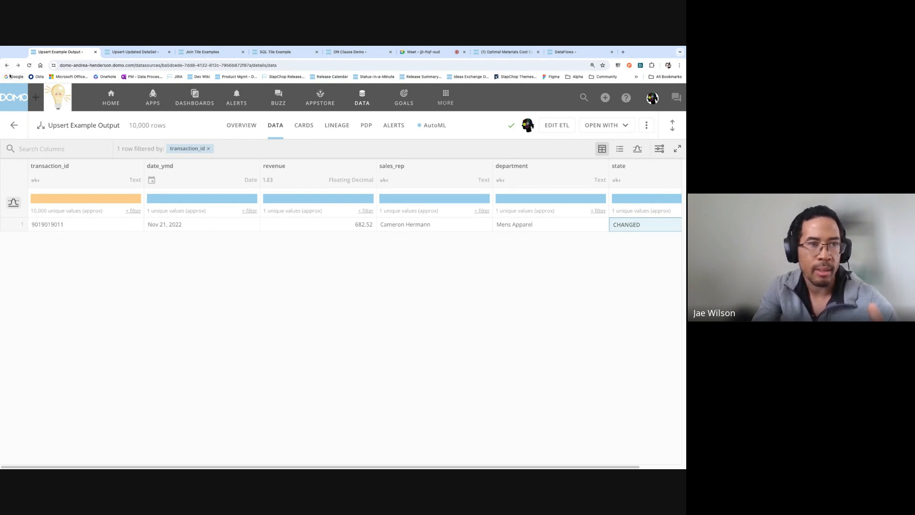
Bring back the Upsert Updated DataSet table showing 221 rows with the first three states CHANGED.
{"action": "left_click", "coordinate": [275, 125]}
{"action": "left_click", "coordinate": [556, 125]}
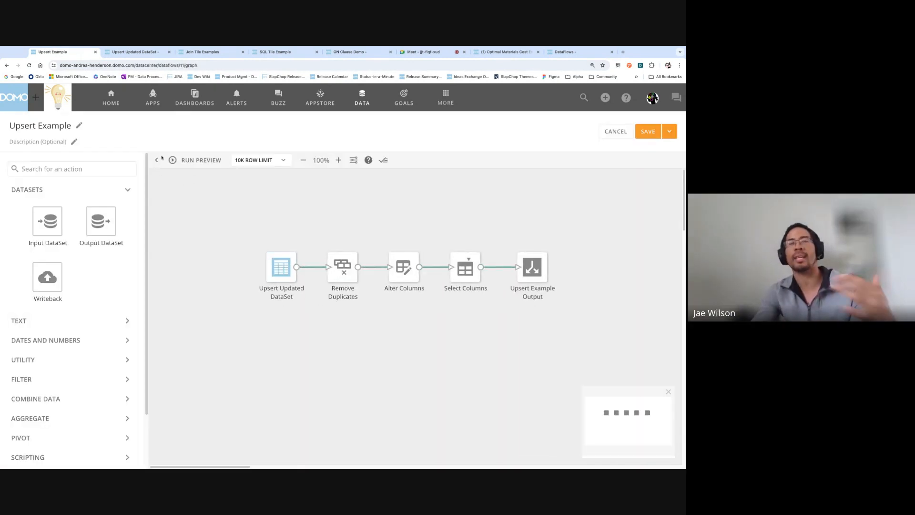
{"action": "left_click", "coordinate": [134, 54]}
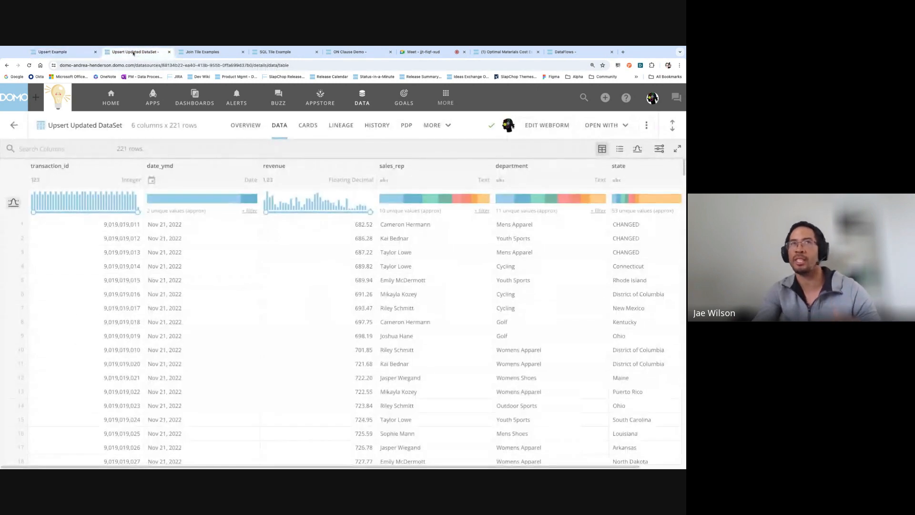